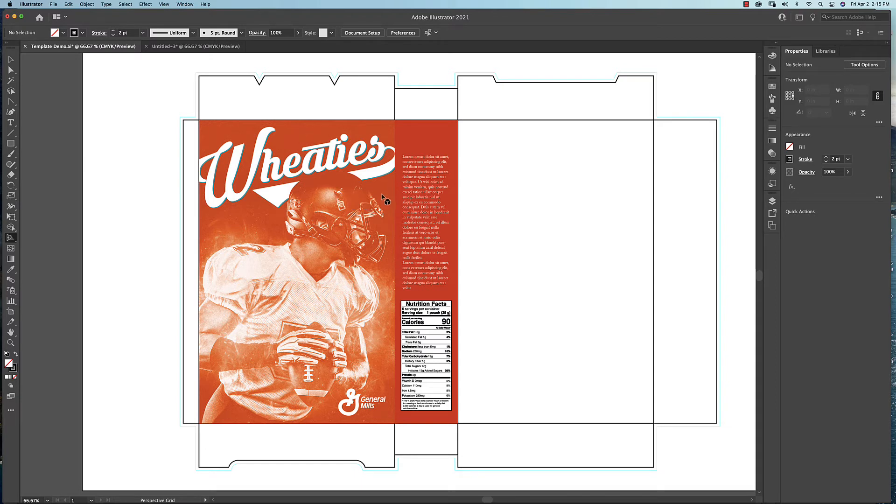
# Step: Lock and hide the Side Panel layer and the front sell panel layer, leaving Layer 1 showing
pyautogui.click(773, 202)
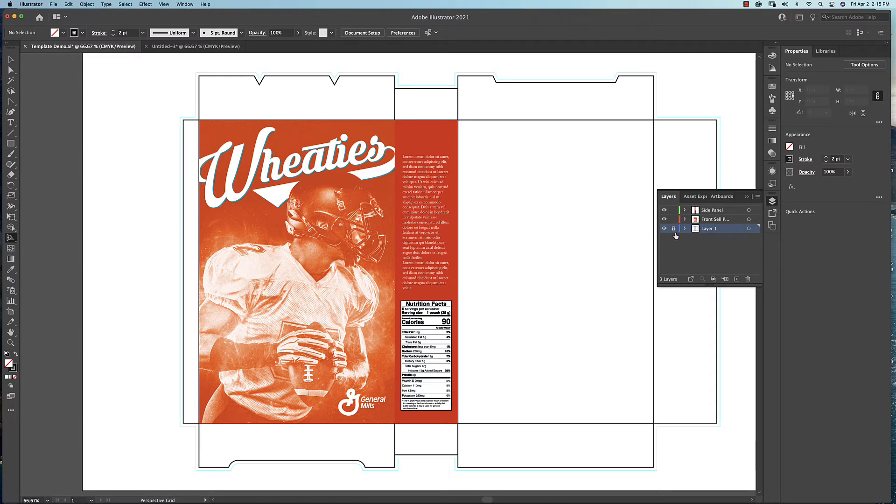
pyautogui.click(674, 210)
pyautogui.click(674, 219)
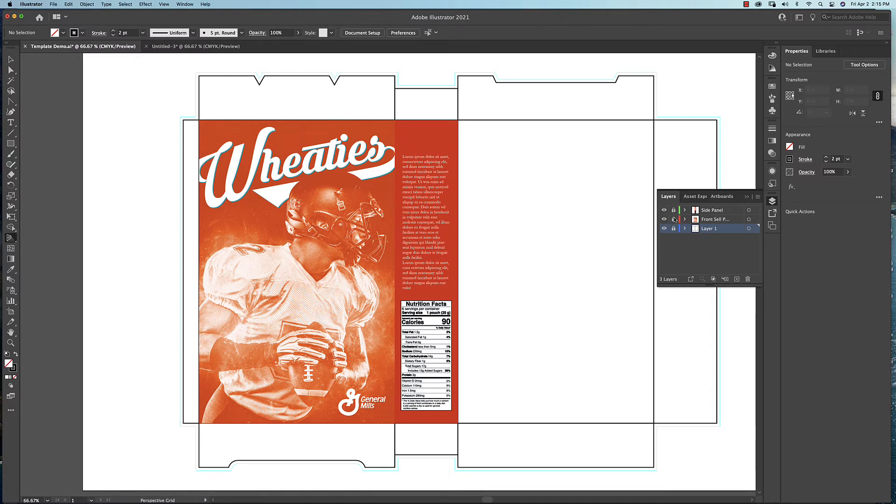
pyautogui.click(664, 210)
pyautogui.click(664, 219)
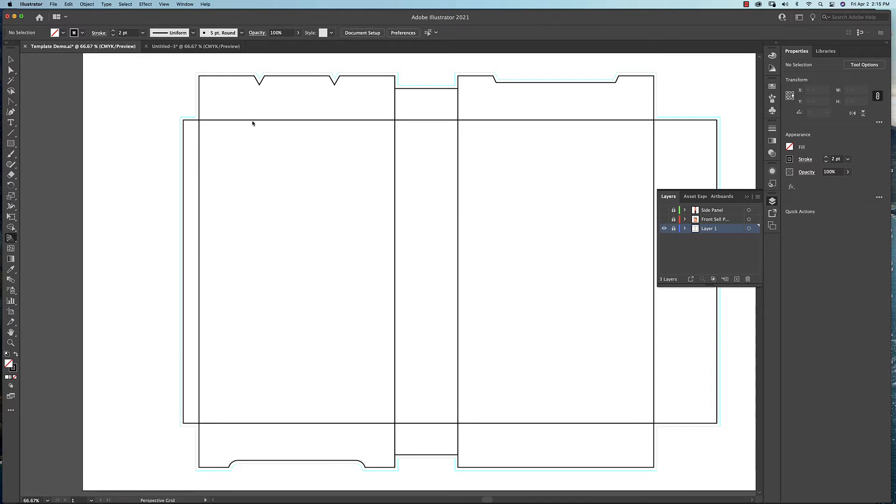
# Step: Unlock Layer 1 and give the dieline's 7.75 x 12 in front panel rectangle an orange fill with no stroke
pyautogui.click(10, 60)
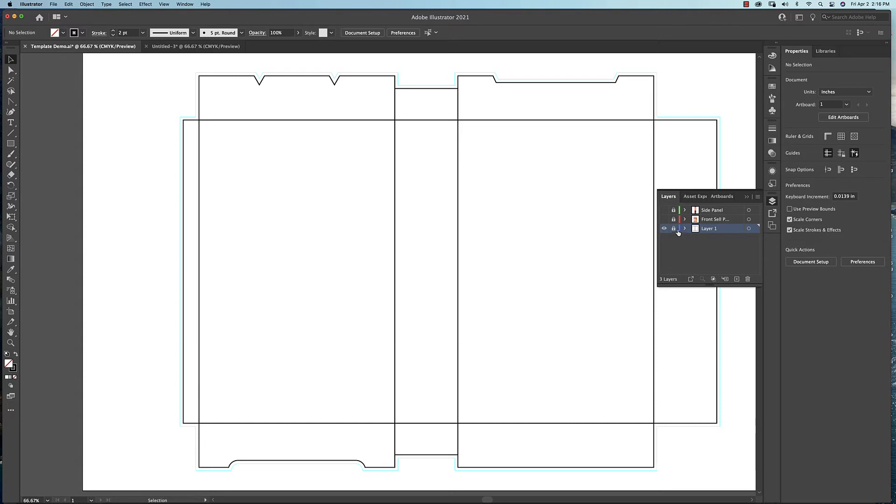
pyautogui.click(308, 124)
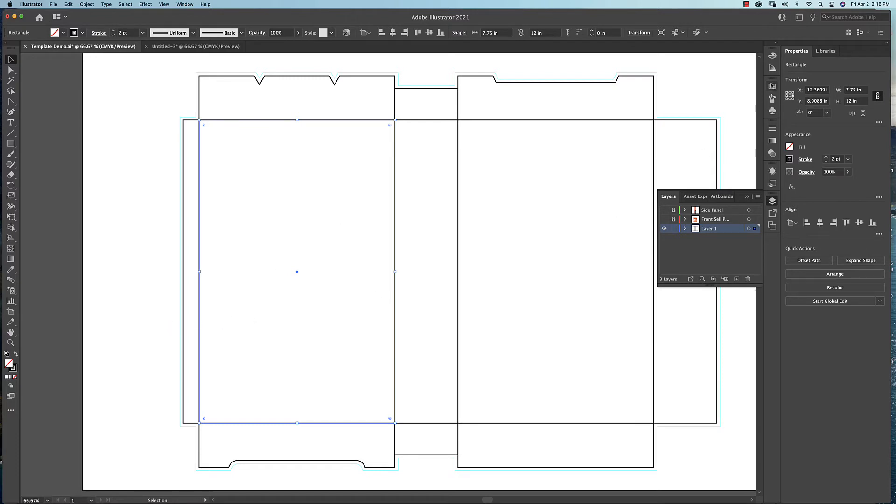
pyautogui.click(772, 86)
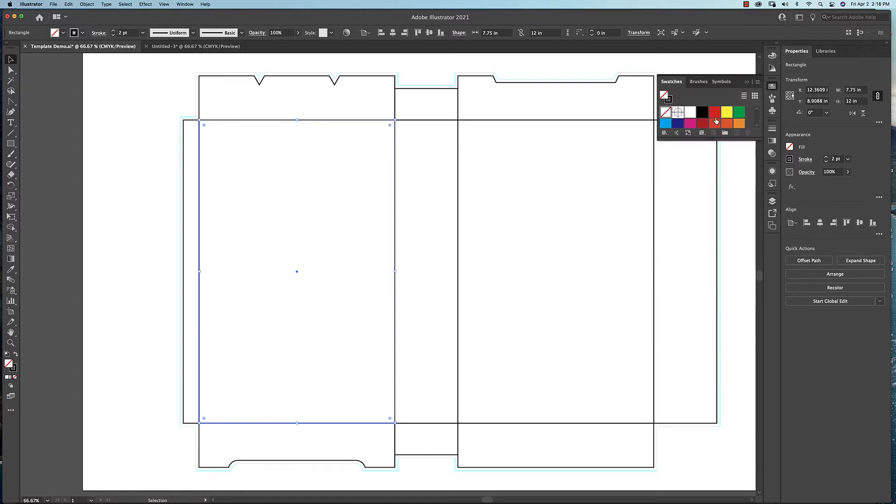
pyautogui.scroll(-2, 722, 119)
pyautogui.scroll(-2, 723, 119)
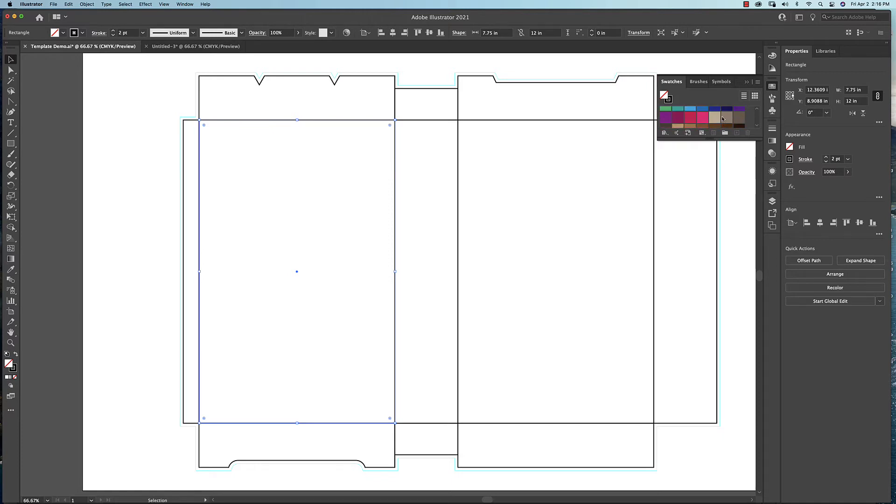
pyautogui.scroll(4, 723, 119)
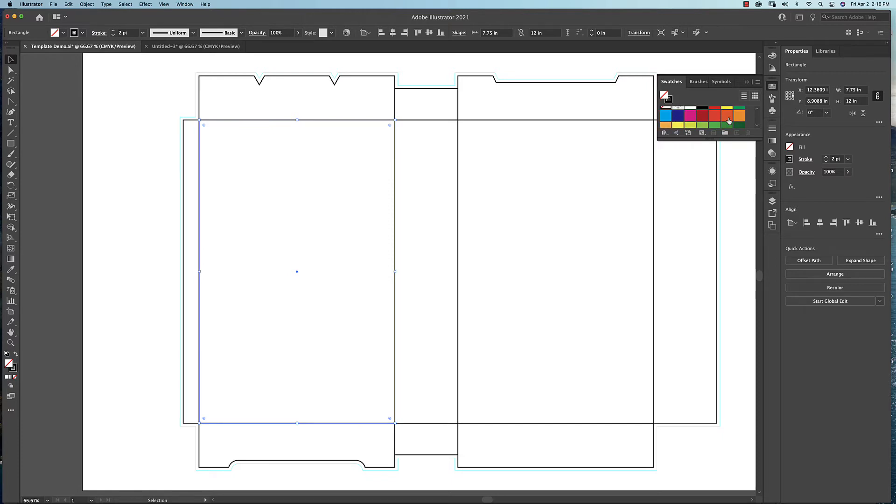
pyautogui.click(723, 119)
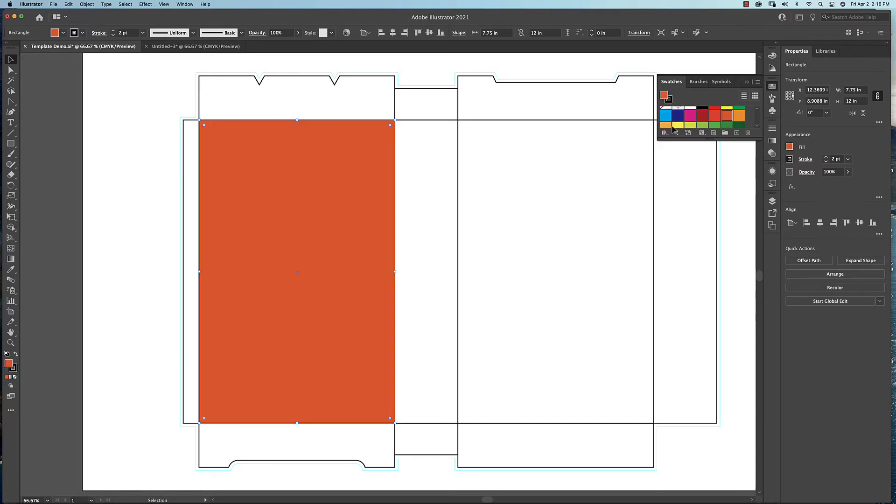
pyautogui.click(14, 379)
pyautogui.click(14, 377)
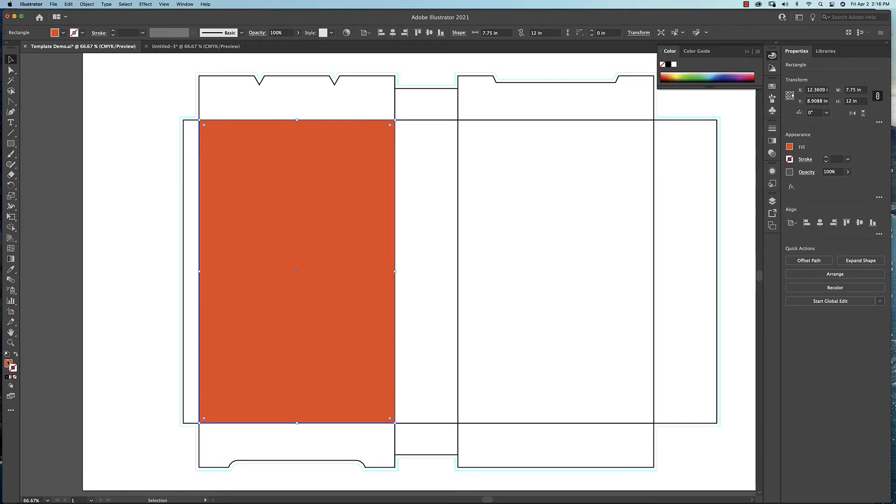
pyautogui.click(121, 355)
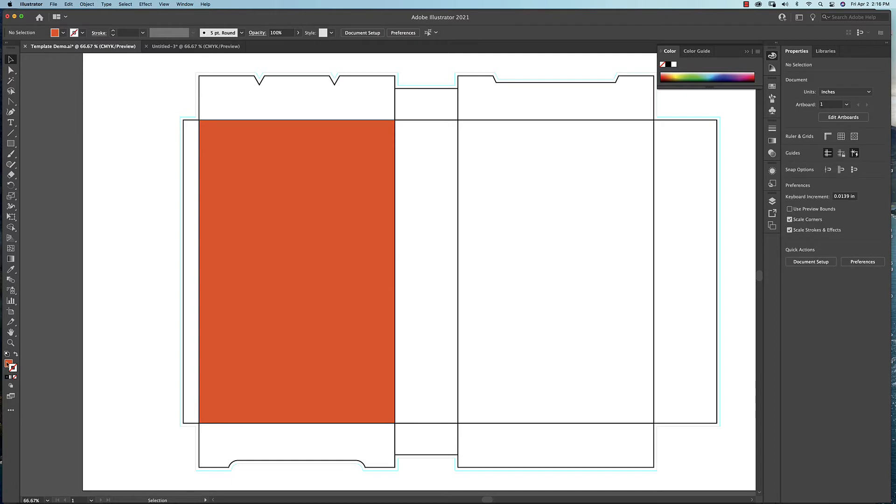
# Step: Copy the orange front panel into the Untitled-3 document and move it above the artboard, clear of the perspective grid
pyautogui.click(294, 331)
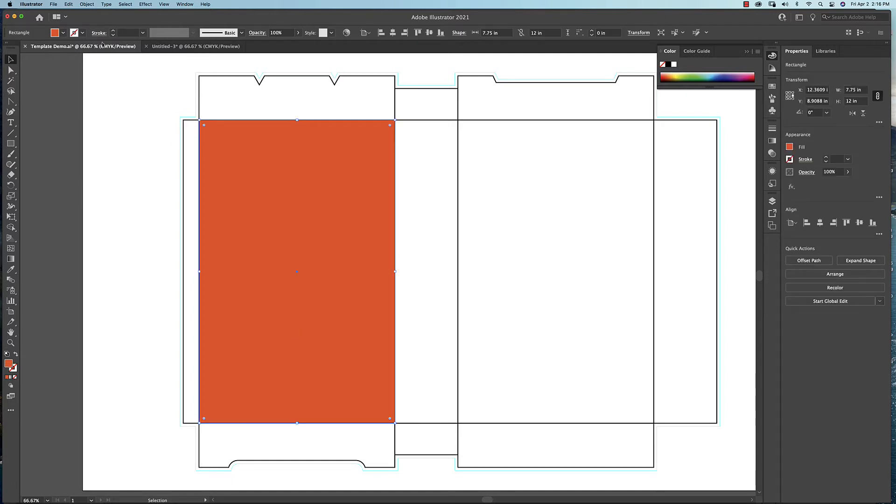
pyautogui.click(68, 4)
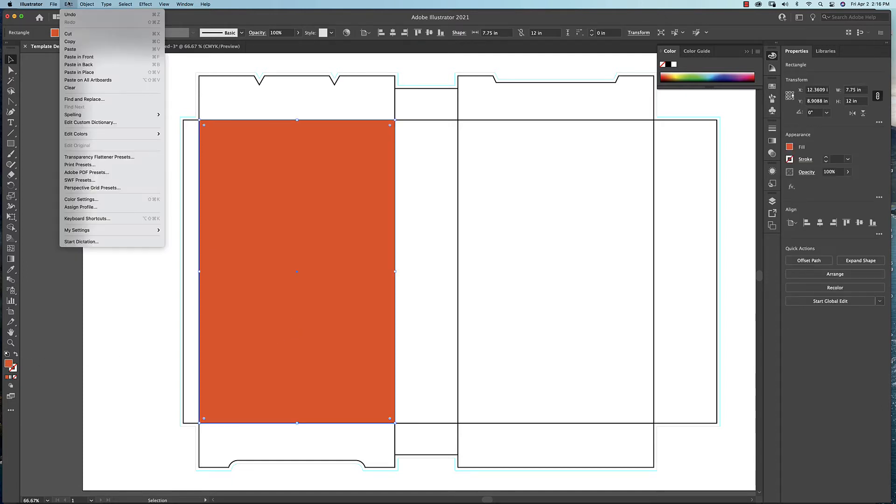
pyautogui.click(70, 42)
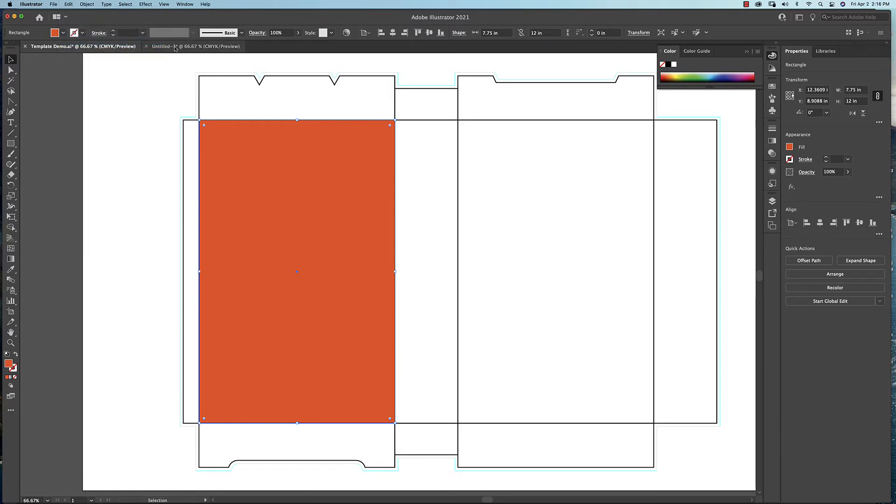
pyautogui.click(176, 47)
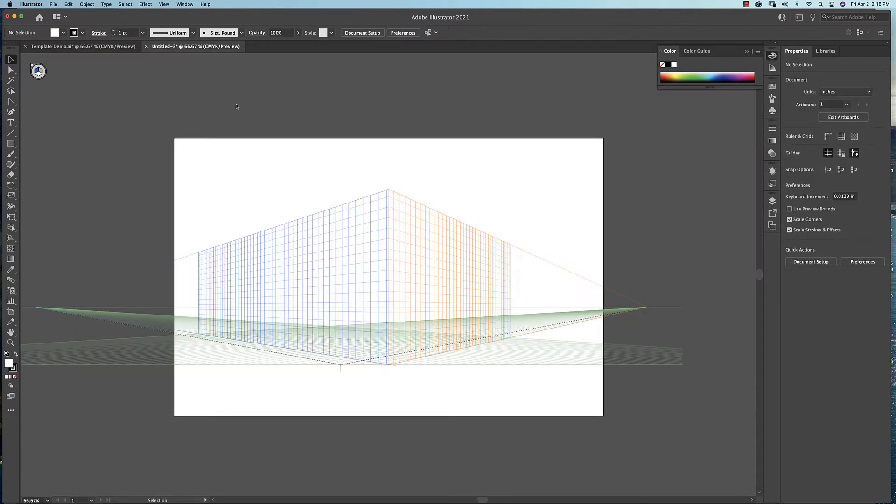
pyautogui.click(54, 4)
pyautogui.moveTo(68, 4)
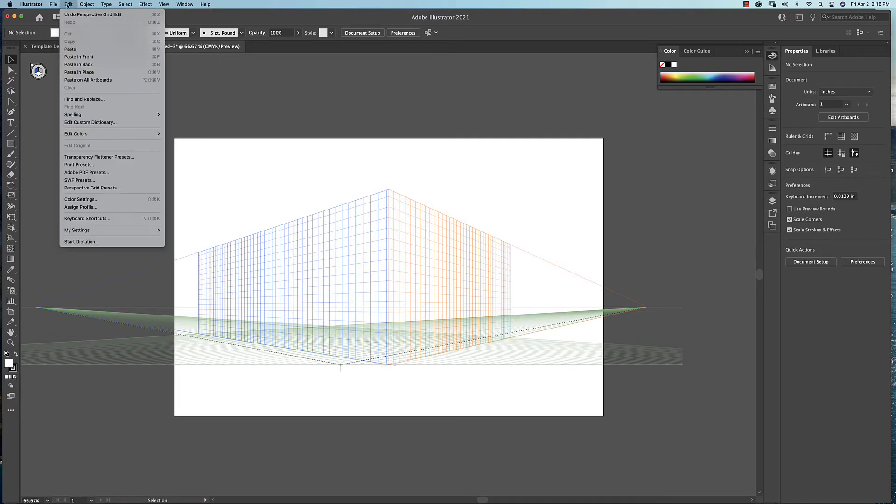
pyautogui.click(80, 50)
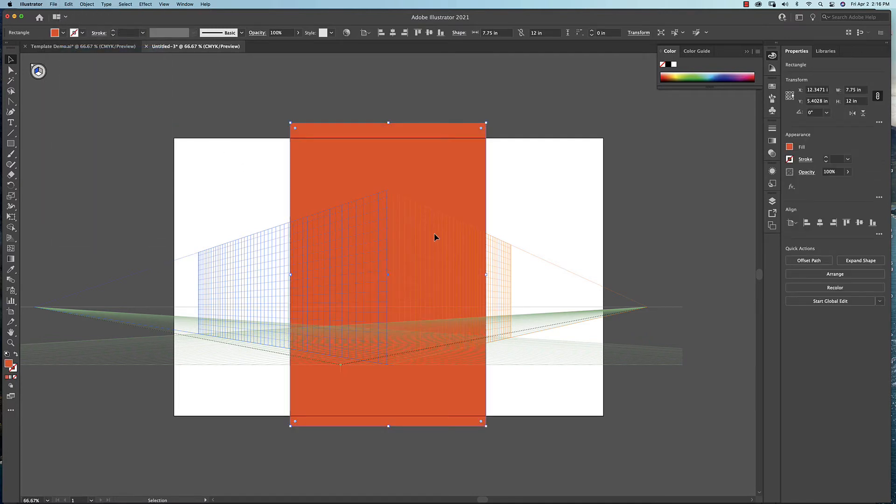
pyautogui.moveTo(434, 236); pyautogui.dragTo(230, 133)
pyautogui.moveTo(207, 257); pyautogui.dragTo(208, 84)
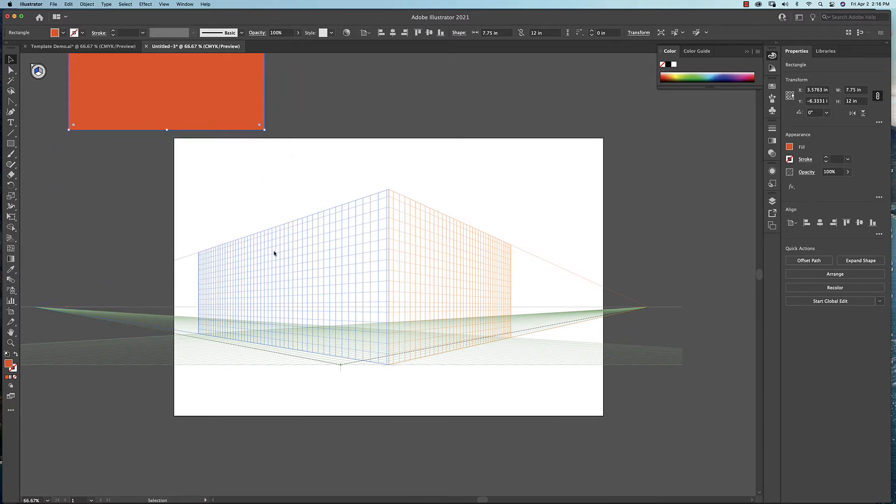
# Step: In Template Demo.ai, give the 2.5 x 12 in side panel rectangle a light blue fill and no stroke
pyautogui.click(115, 47)
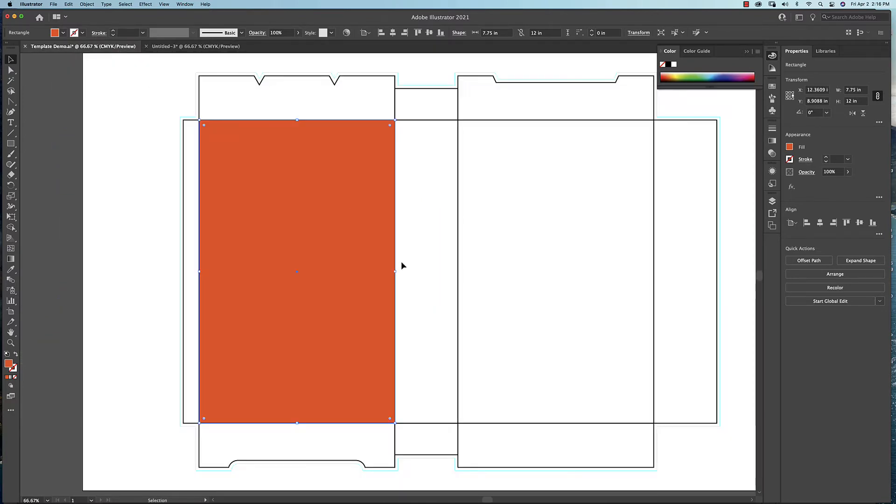
pyautogui.click(431, 123)
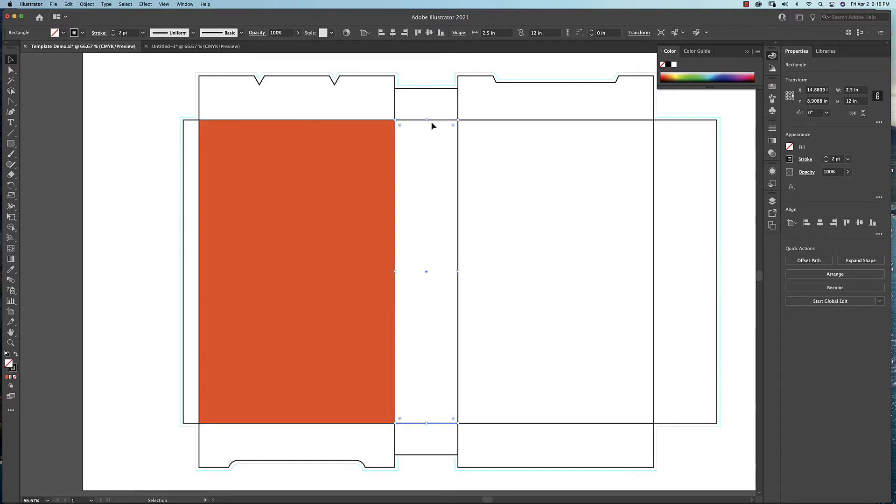
pyautogui.click(772, 87)
pyautogui.click(666, 123)
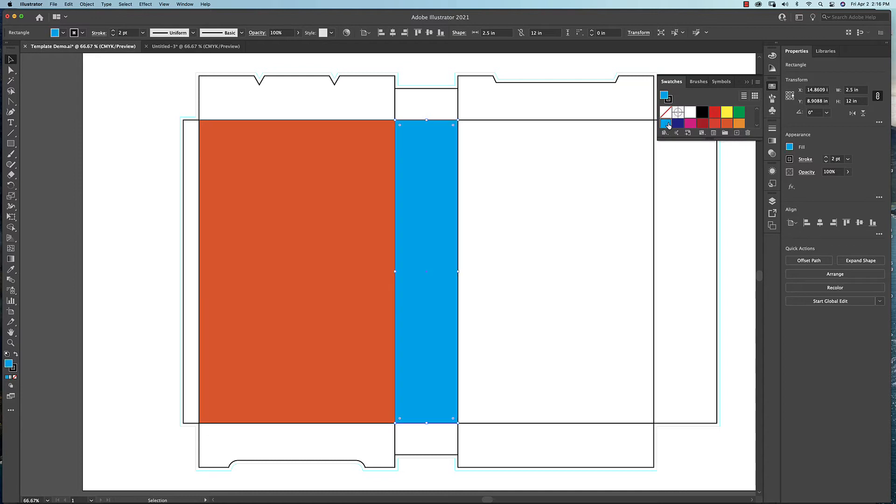
pyautogui.click(8, 377)
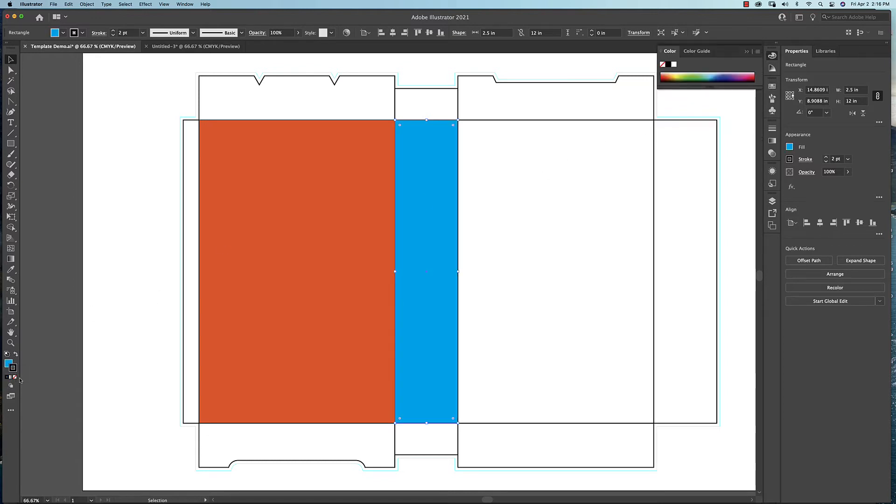
pyautogui.click(14, 377)
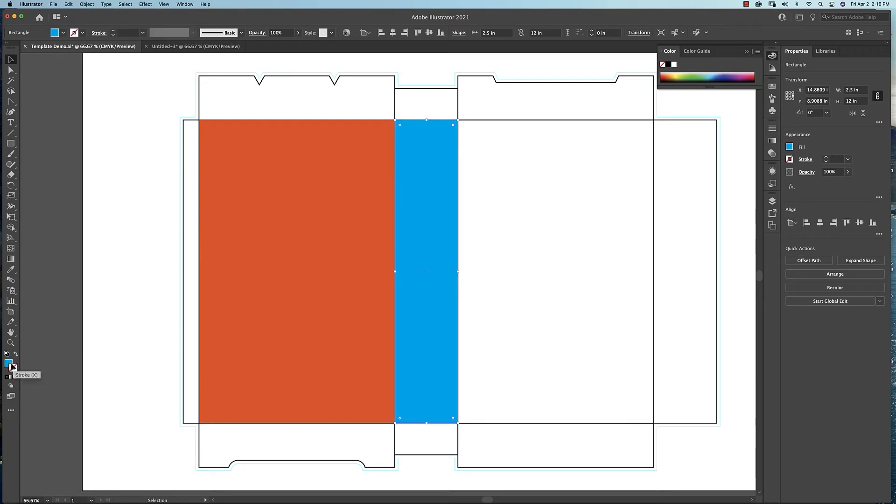
pyautogui.click(501, 329)
# Step: Copy the blue side panel rectangle from the template and paste it into the Untitled-3 document
pyautogui.click(430, 326)
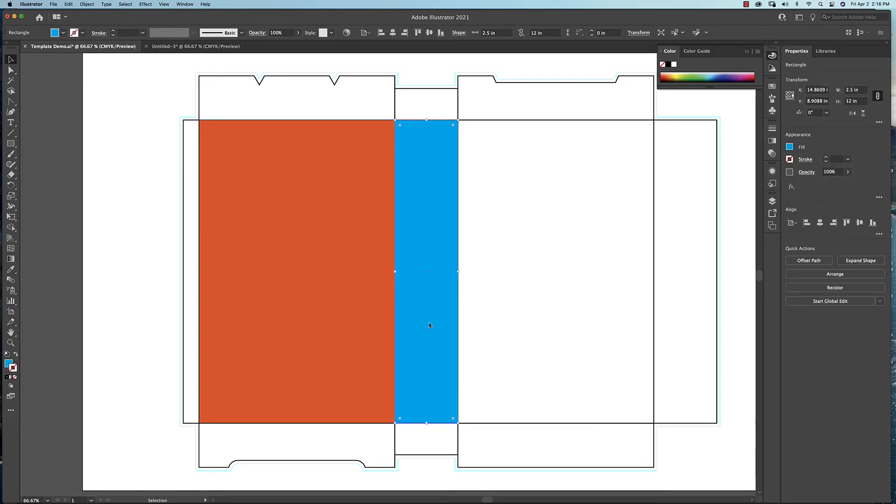
pyautogui.click(53, 5)
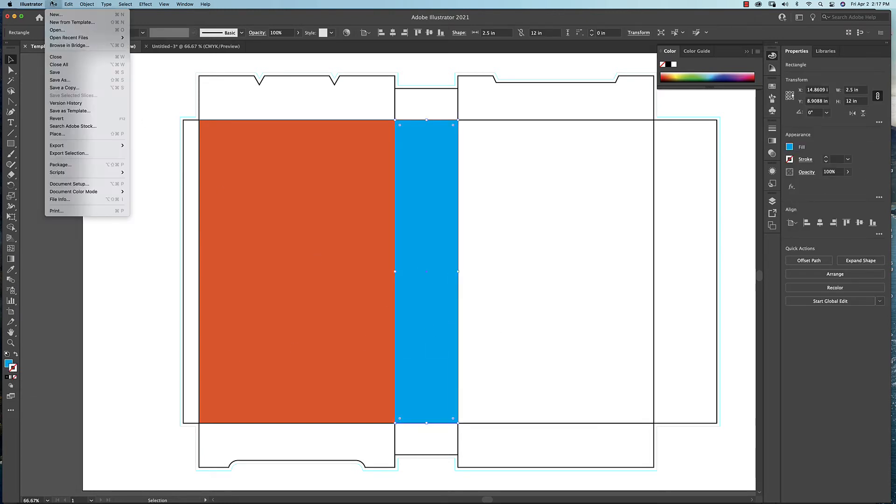
pyautogui.moveTo(66, 4)
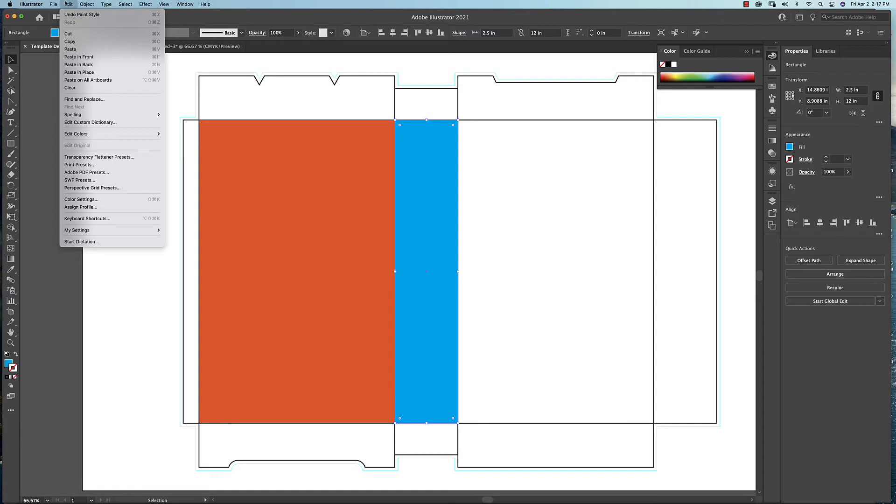
pyautogui.click(71, 41)
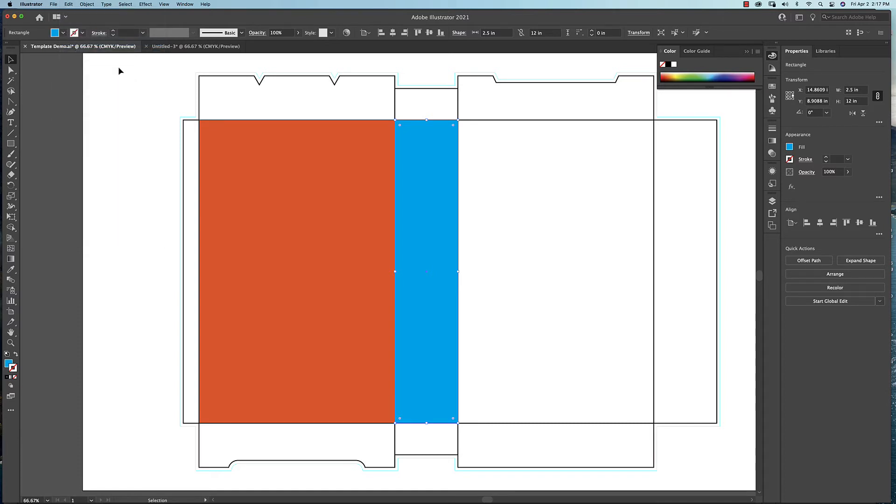
pyautogui.click(188, 45)
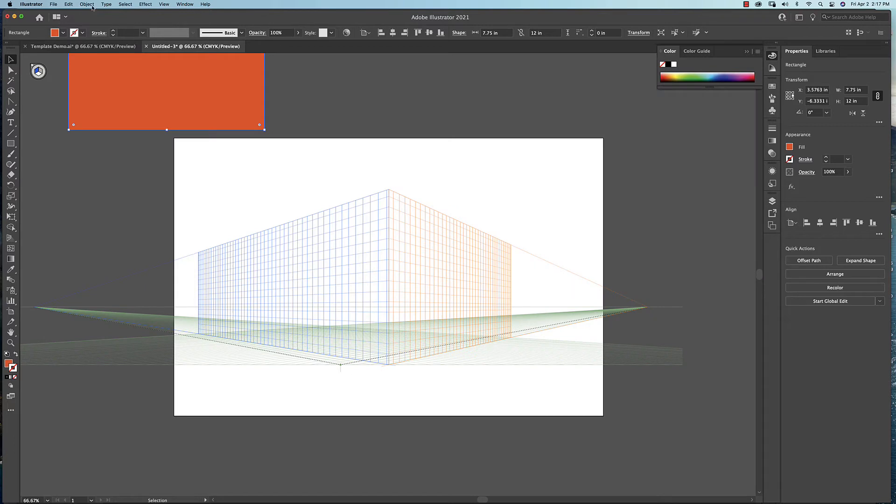
pyautogui.click(53, 5)
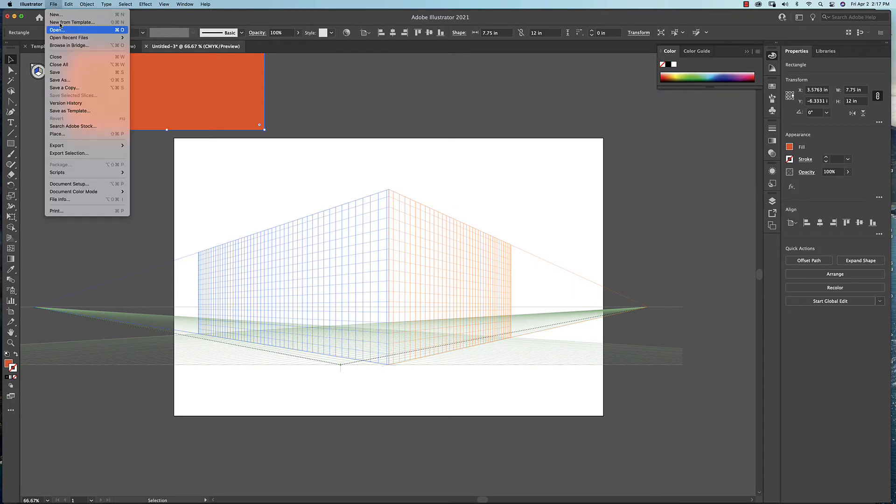
pyautogui.moveTo(68, 4)
pyautogui.click(79, 49)
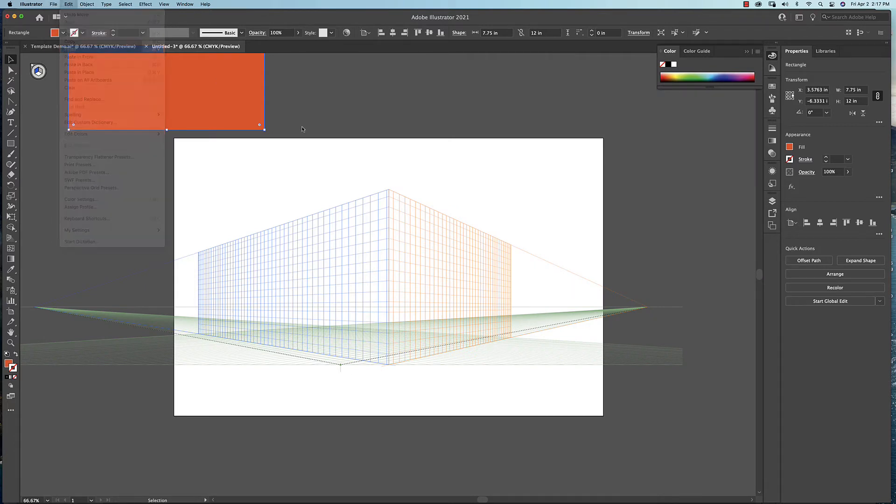
# Step: Position the blue and orange panels side by side above the perspective grid, with blue to the right of orange
pyautogui.moveTo(408, 394); pyautogui.dragTo(565, 162)
pyautogui.moveTo(208, 96); pyautogui.dragTo(464, 143)
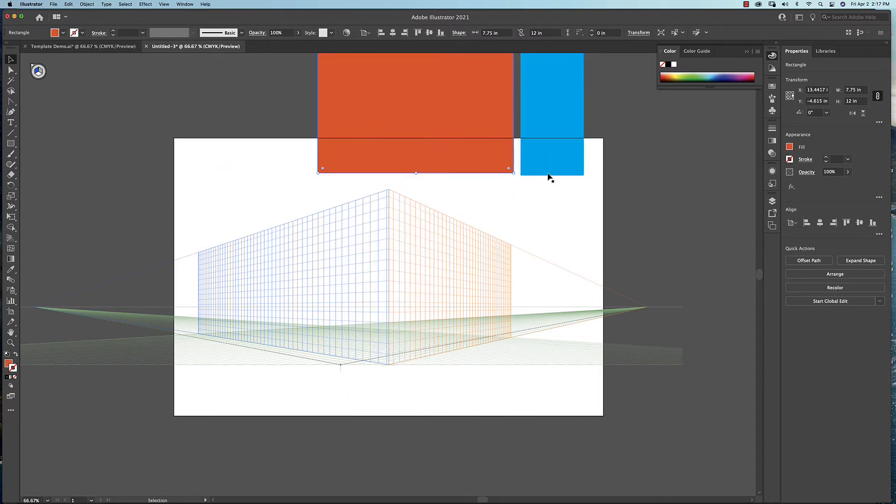
# Step: Deselect the orange rectangle and make the left plane of the perspective grid active
pyautogui.press('super+equal')
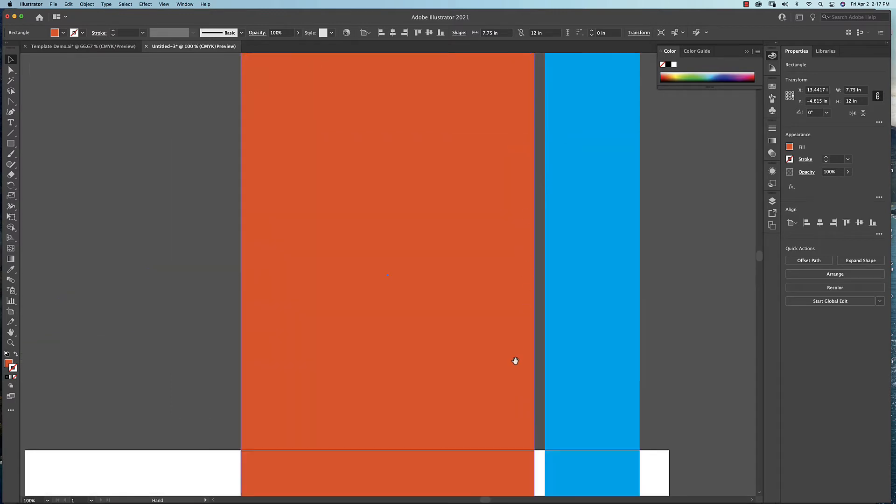
pyautogui.scroll(-5, 511, 345)
pyautogui.hscroll(-2, 511, 346)
pyautogui.moveTo(504, 319); pyautogui.dragTo(525, 270)
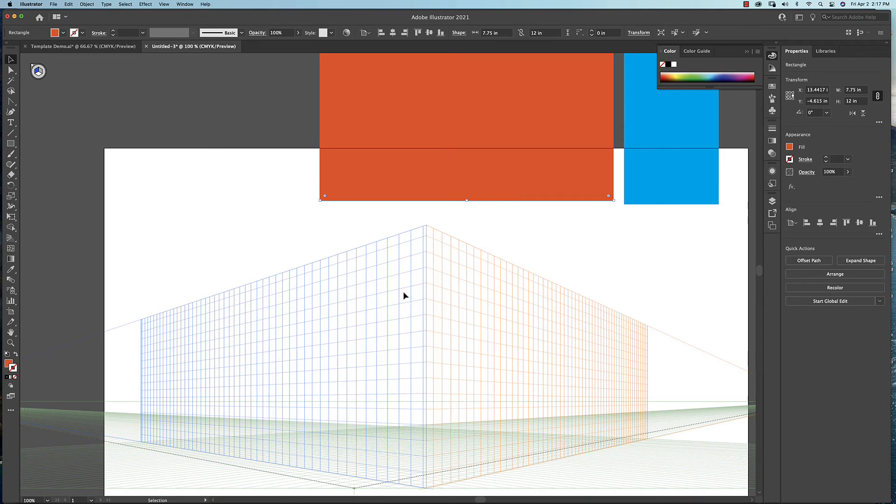
pyautogui.scroll(-3, 398, 309)
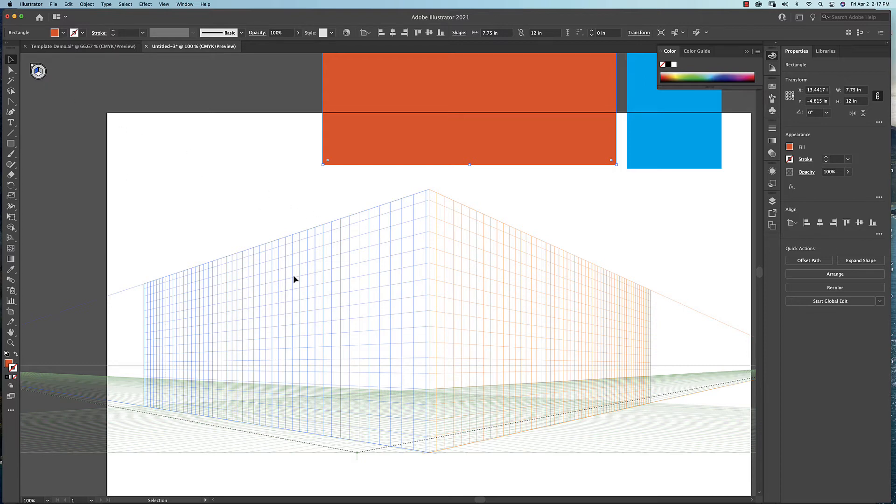
pyautogui.click(41, 71)
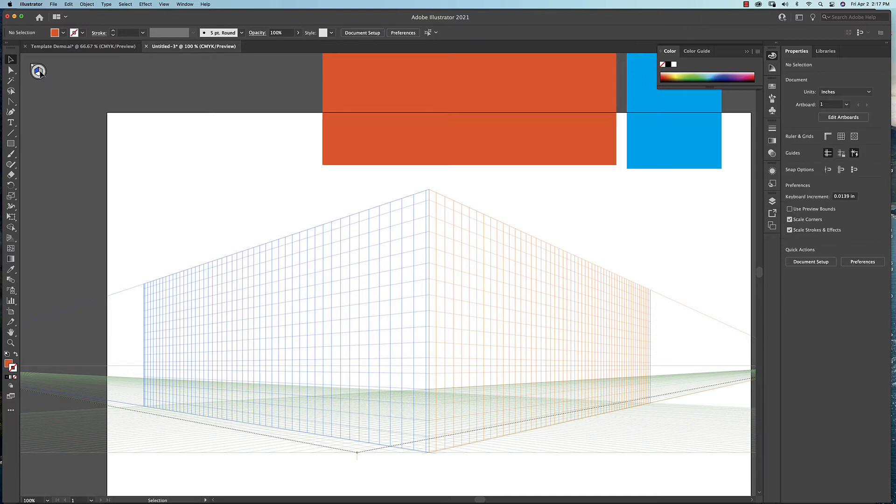
# Step: Set the perspective grid to have no active plane and return to the Selection tool
pyautogui.click(10, 237)
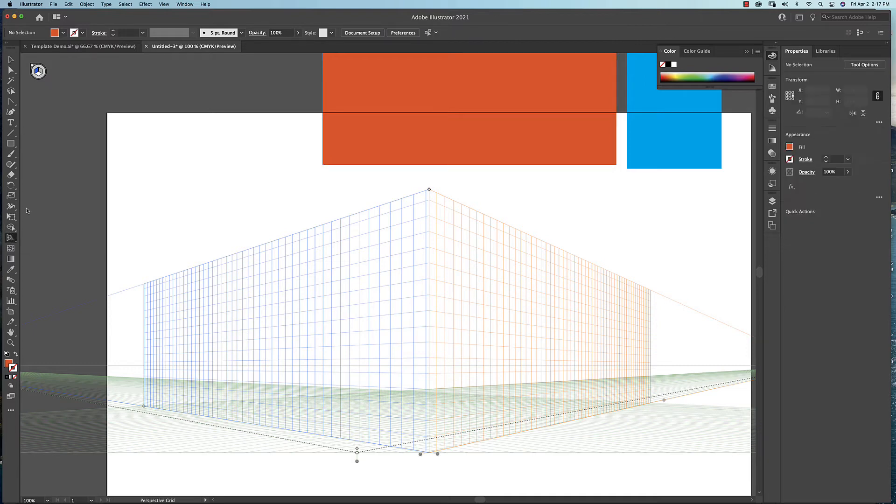
pyautogui.click(40, 75)
pyautogui.click(10, 59)
# Step: Fill the orange 7.75 x 12 in front panel with a light gray swatch from the enlarged Swatches list
pyautogui.click(429, 134)
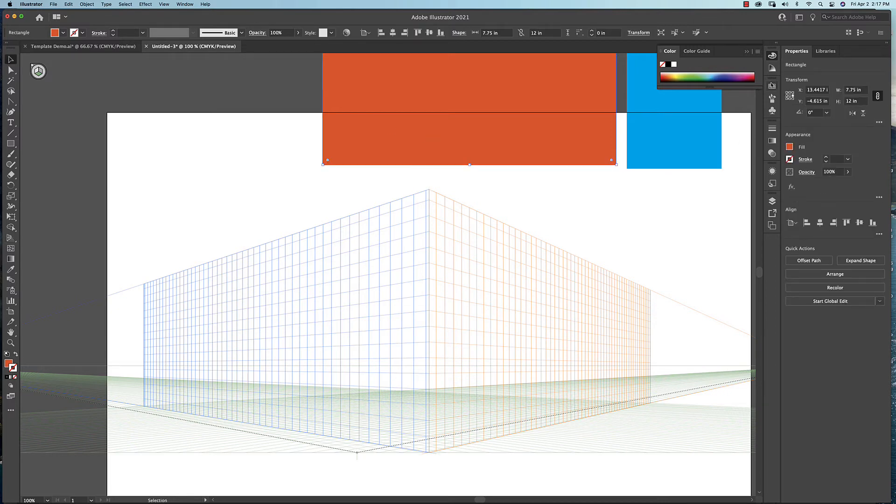
pyautogui.click(773, 86)
pyautogui.scroll(-2, 726, 116)
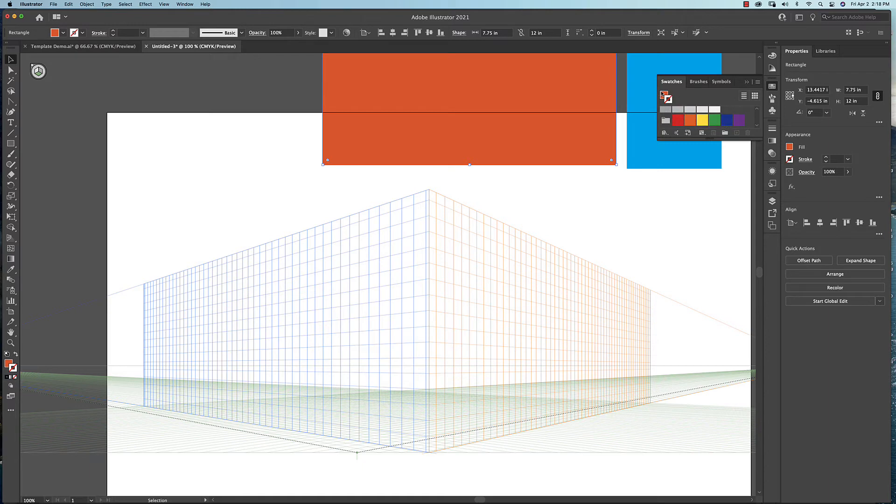
pyautogui.scroll(-2, 668, 109)
pyautogui.scroll(-3, 687, 118)
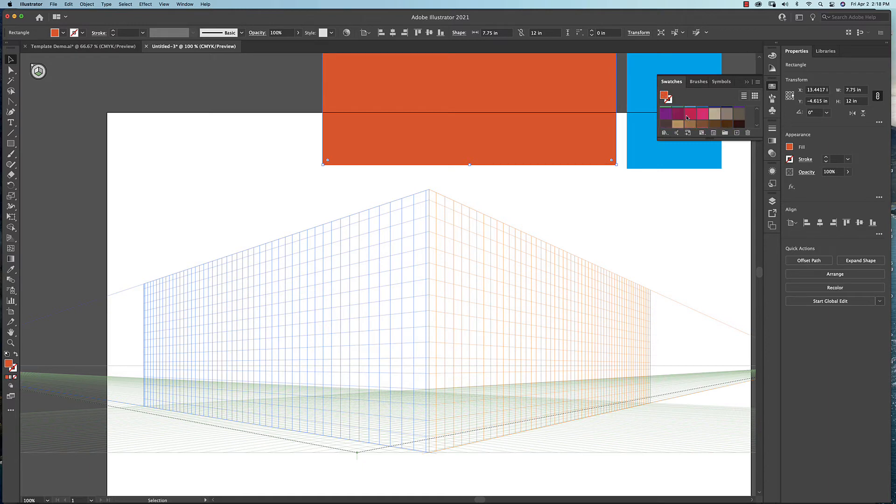
pyautogui.scroll(7, 687, 118)
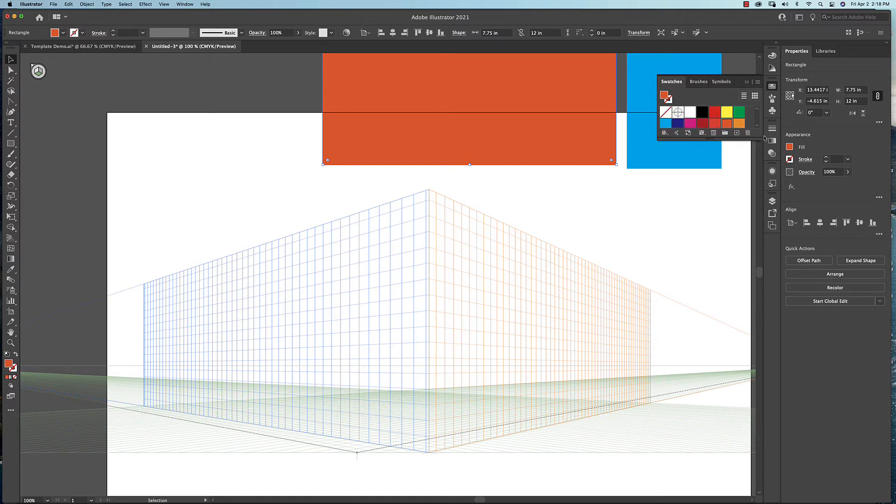
pyautogui.moveTo(759, 139); pyautogui.dragTo(759, 277)
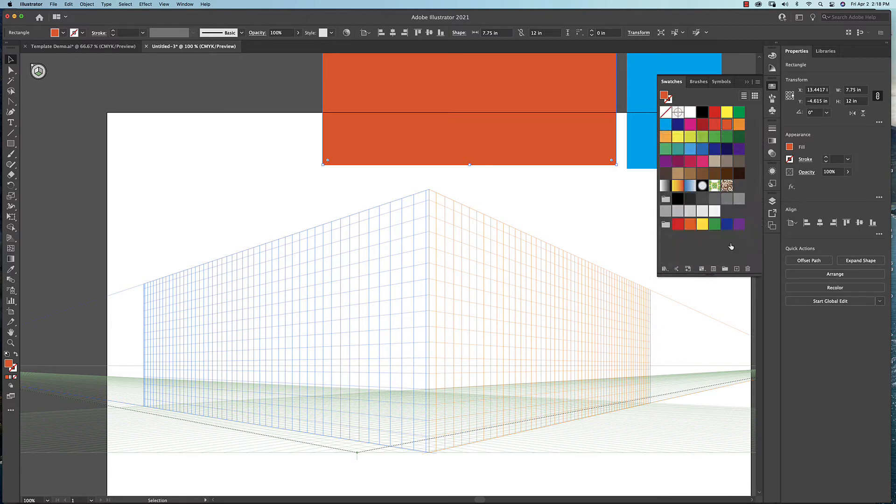
pyautogui.click(682, 211)
# Step: Fill the blue 2.5 x 12 in side panel with a dark gray swatch and deselect it
pyautogui.click(642, 70)
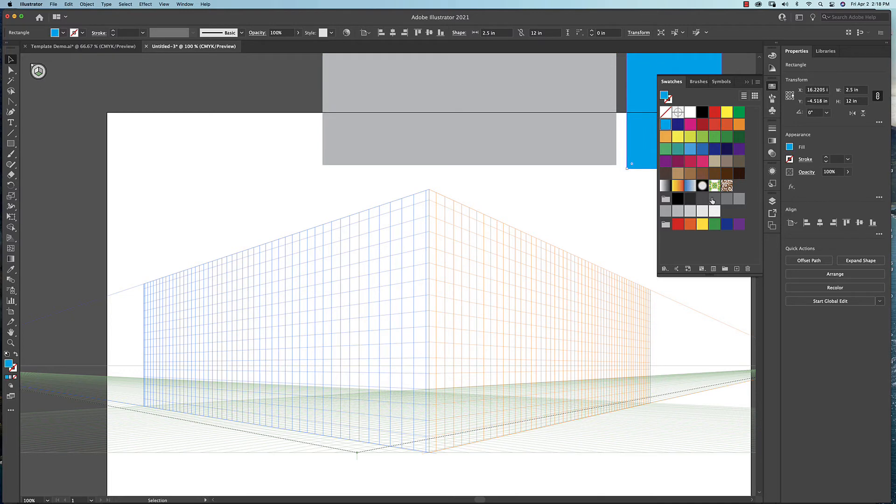
pyautogui.click(727, 198)
pyautogui.click(231, 176)
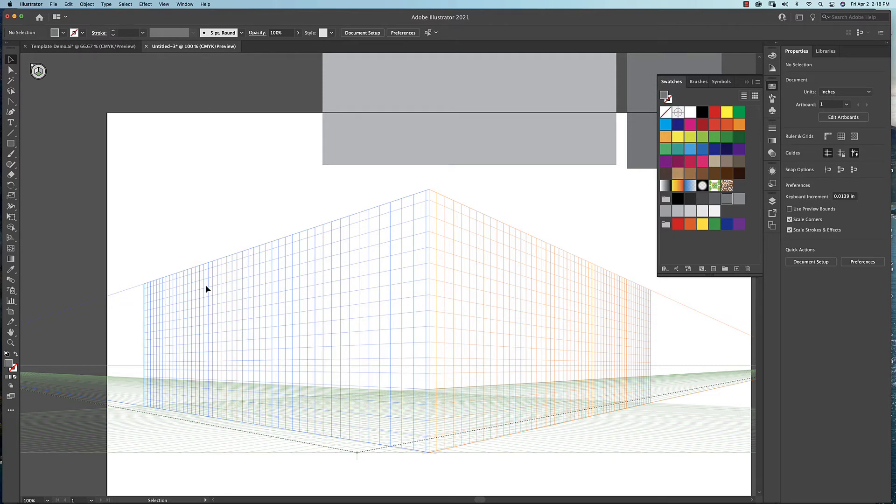
# Step: With the left grid plane active, place the light gray front panel in perspective onto that plane using the Perspective Selection tool
pyautogui.click(9, 238)
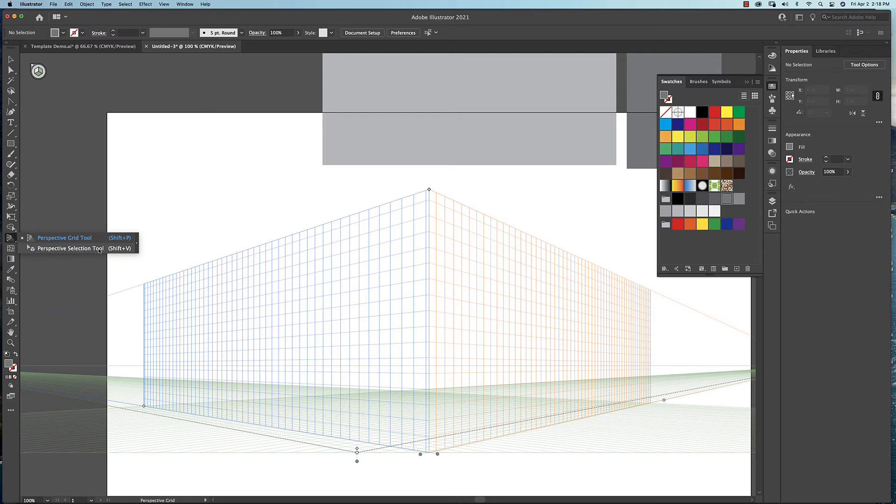
pyautogui.click(125, 250)
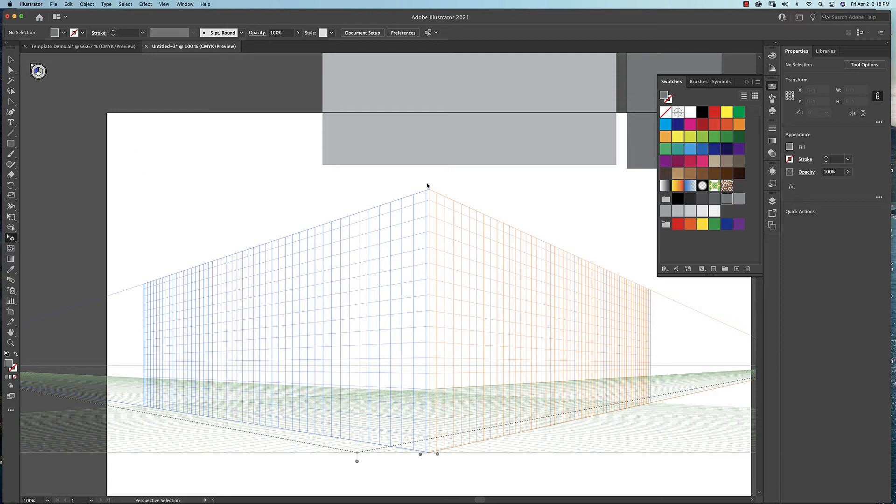
pyautogui.moveTo(504, 135); pyautogui.dragTo(348, 413)
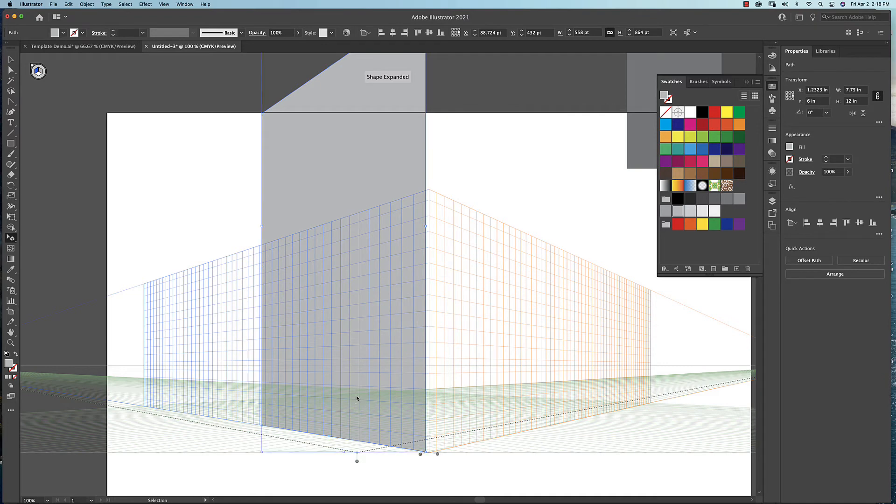
pyautogui.press('XF86AudioRaiseVolume')
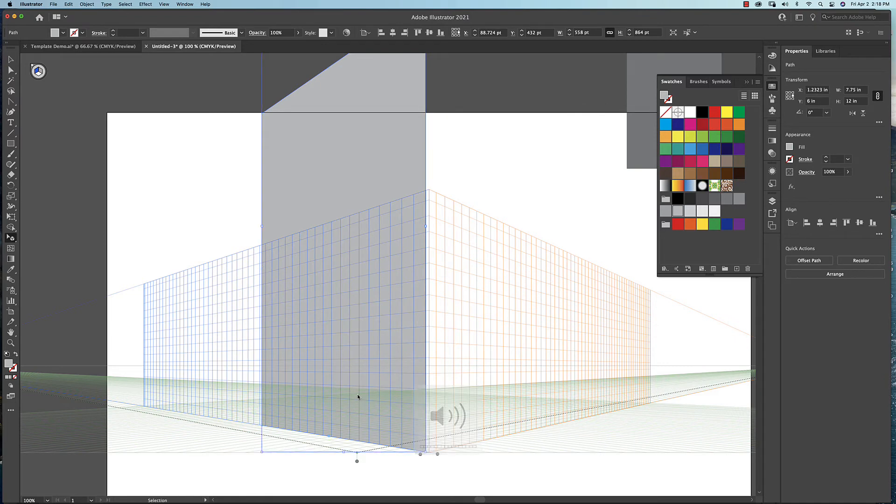
# Step: Scale the front panel proportionally to about 4.68 x 6.94 in and fit it against the grid's center edge, filling the plane's height
pyautogui.scroll(3, 506, 249)
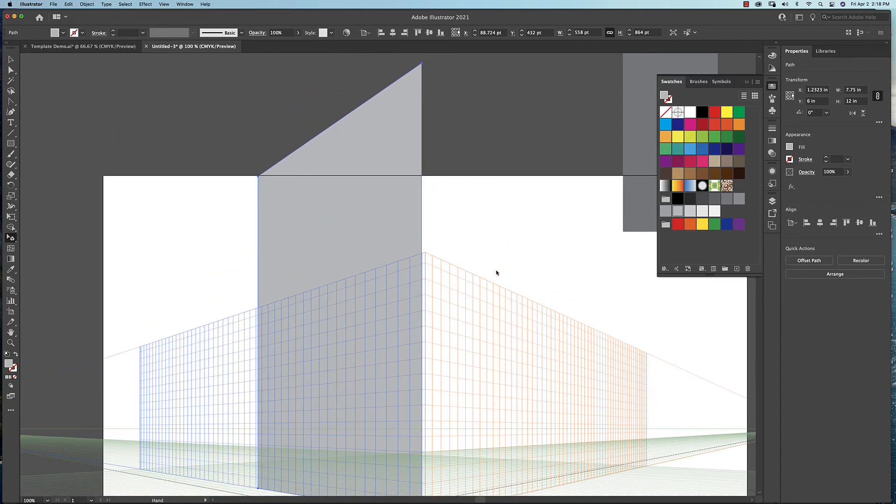
pyautogui.moveTo(422, 64); pyautogui.dragTo(372, 273)
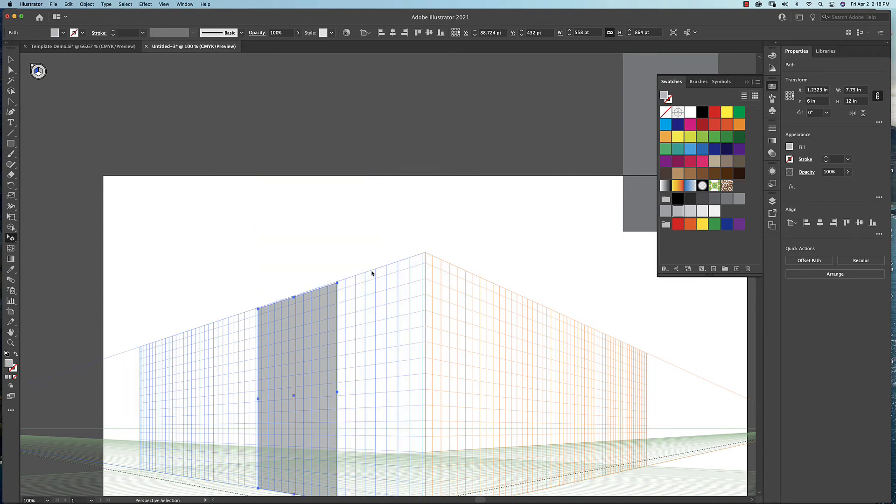
pyautogui.press('super+equal')
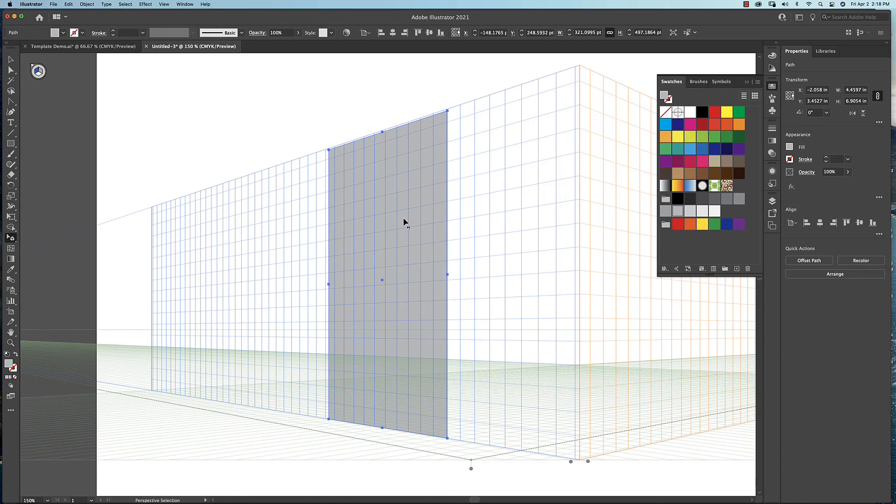
pyautogui.moveTo(393, 215); pyautogui.dragTo(497, 191)
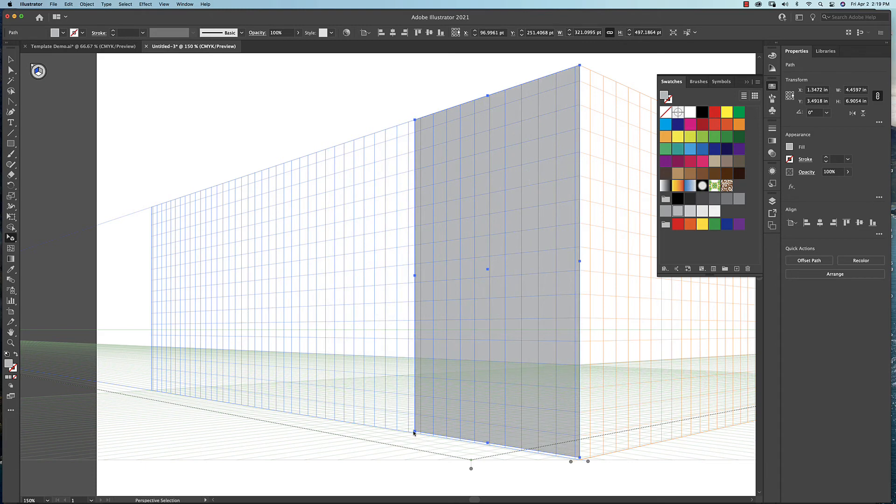
pyautogui.moveTo(415, 434); pyautogui.dragTo(408, 433)
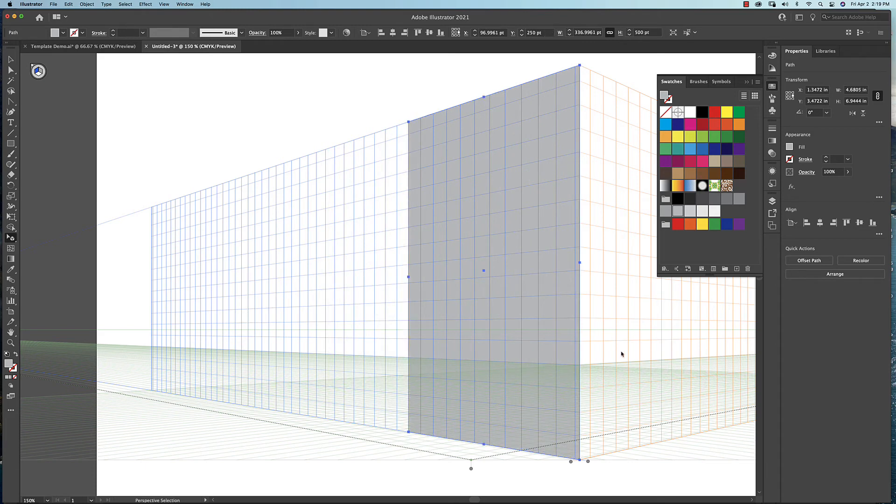
# Step: Make the right grid plane active and place the dark gray side panel in perspective onto it, near the center corner
pyautogui.moveTo(647, 346); pyautogui.dragTo(555, 378)
pyautogui.press('super+minus')
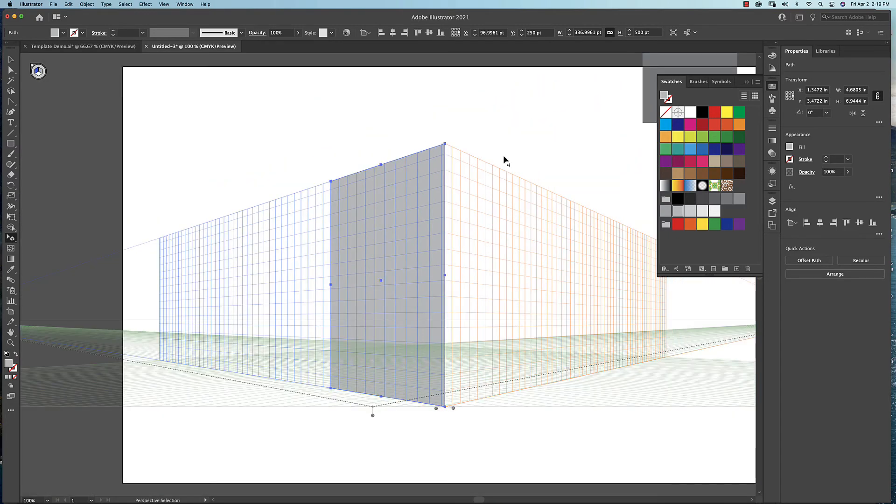
pyautogui.press('super+minus')
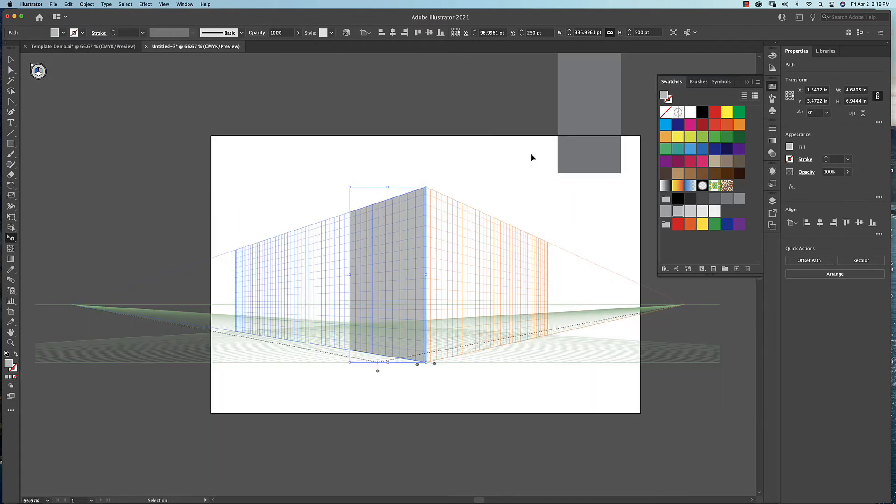
pyautogui.click(513, 171)
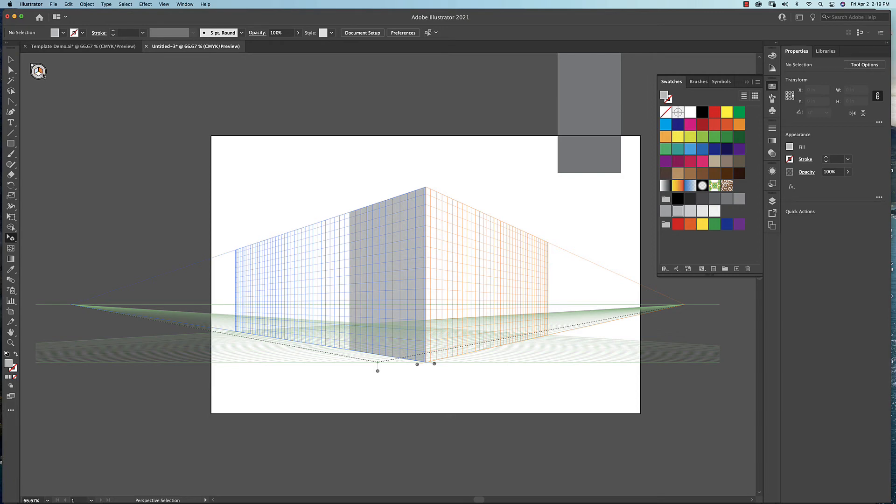
pyautogui.moveTo(582, 164); pyautogui.dragTo(446, 351)
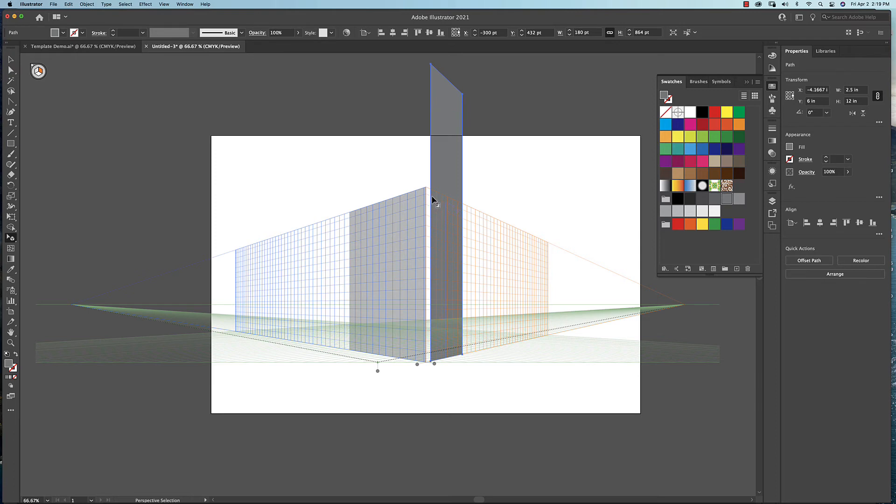
# Step: Try to scale the side panel down proportionally to the right plane's height at about 1.45 x 6.94 in
pyautogui.moveTo(432, 192); pyautogui.dragTo(444, 195)
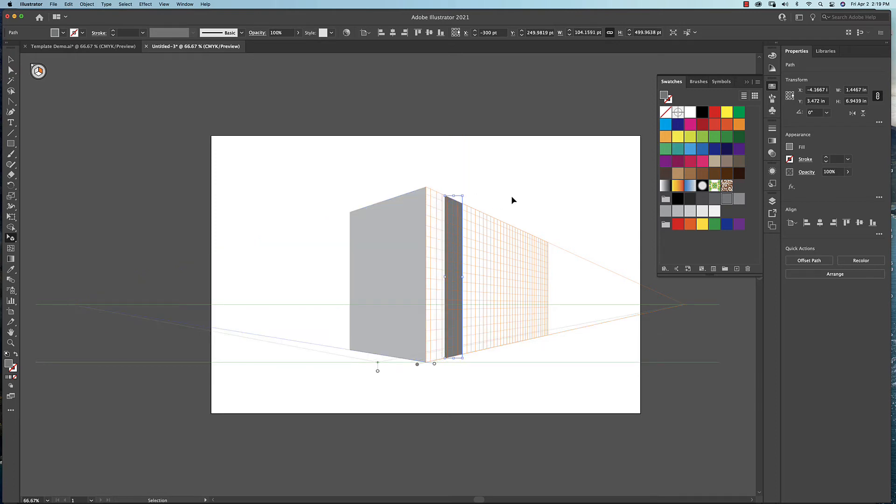
pyautogui.press('super+equal')
pyautogui.press('super+equal')
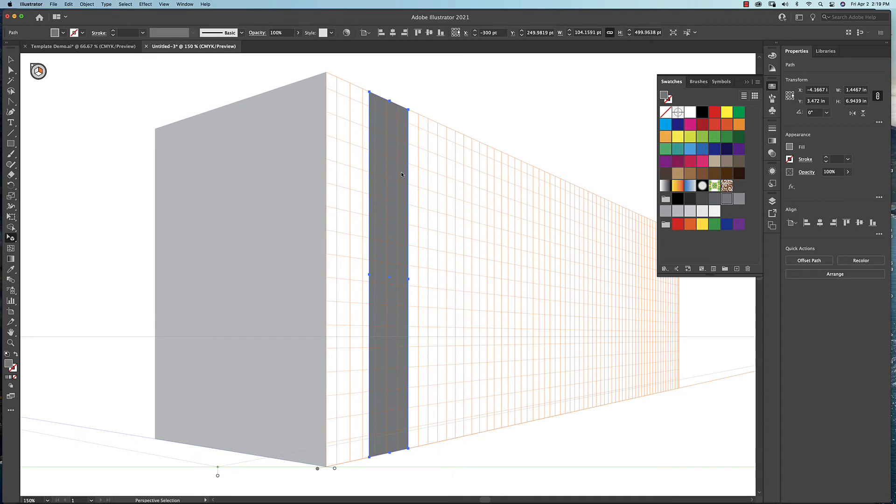
pyautogui.press('super+minus')
pyautogui.press('super+minus')
pyautogui.press('super+minus')
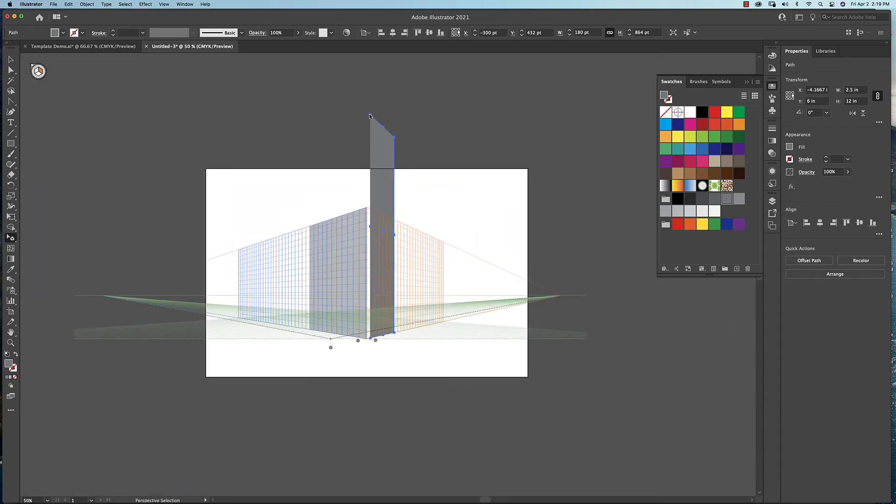
# Step: Scale the side panel proportionally to about 1.45 x 6.98 in and move it flush against the front panel's corner edge
pyautogui.moveTo(374, 217)
pyautogui.mouseDown()
pyautogui.moveTo(326, 266)
pyautogui.moveTo(269, 234)
pyautogui.moveTo(364, 257)
pyautogui.moveTo(302, 232)
pyautogui.moveTo(362, 244)
pyautogui.moveTo(370, 114)
pyautogui.moveTo(370, 211)
pyautogui.moveTo(382, 214)
pyautogui.mouseUp()
pyautogui.press('super+equal')
pyautogui.press('super+equal')
pyautogui.press('super+equal')
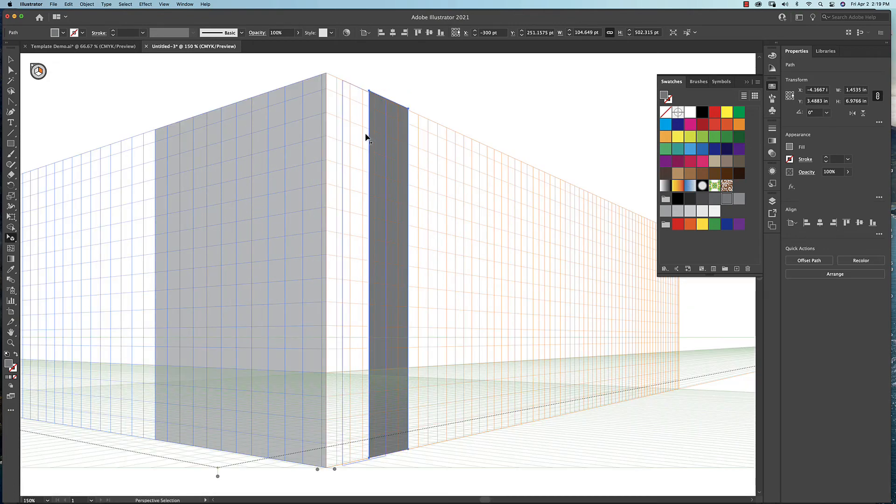
pyautogui.moveTo(354, 129); pyautogui.dragTo(352, 130)
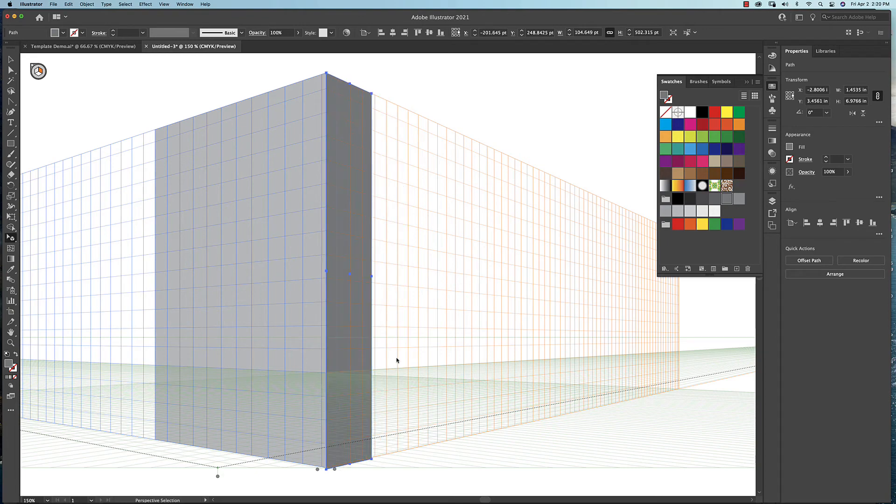
# Step: Fine-tune the side panel's size to about 1.447 x 6.946 in so its bottom edge sits on the right plane's base line
pyautogui.moveTo(370, 362); pyautogui.dragTo(512, 348)
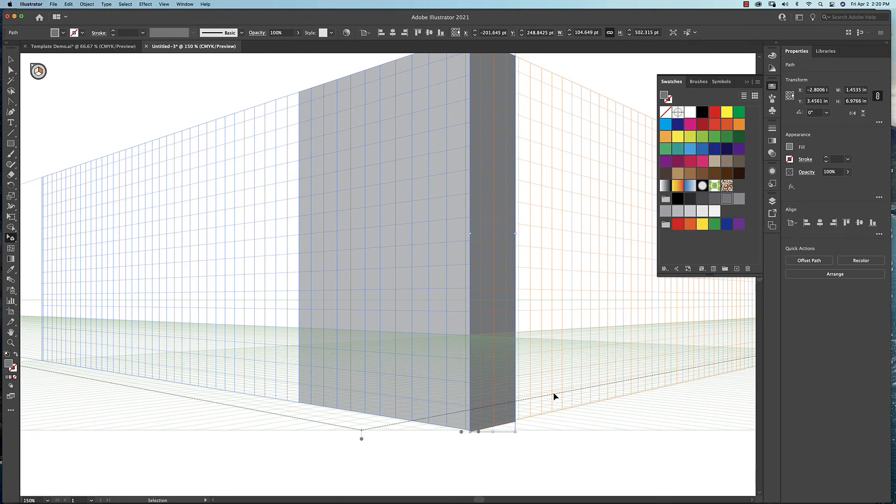
pyautogui.press('super+plus')
pyautogui.press('super+plus')
pyautogui.moveTo(471, 252); pyautogui.dragTo(498, 440)
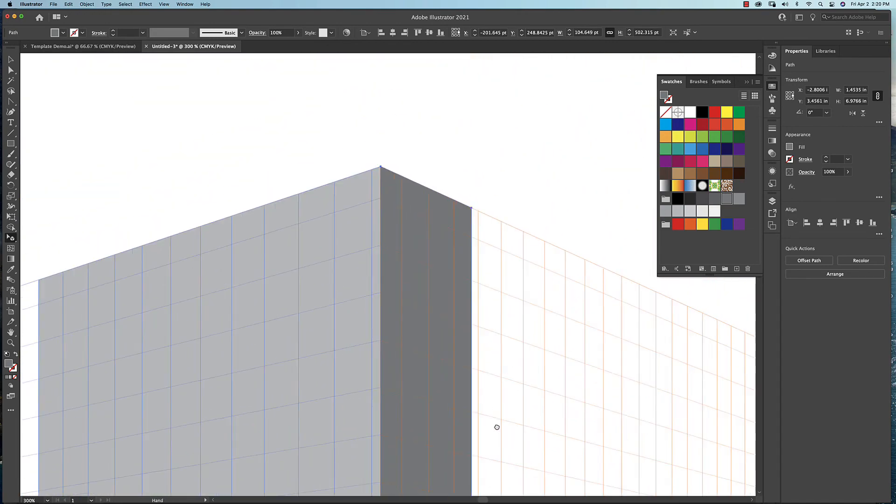
pyautogui.press('super+plus')
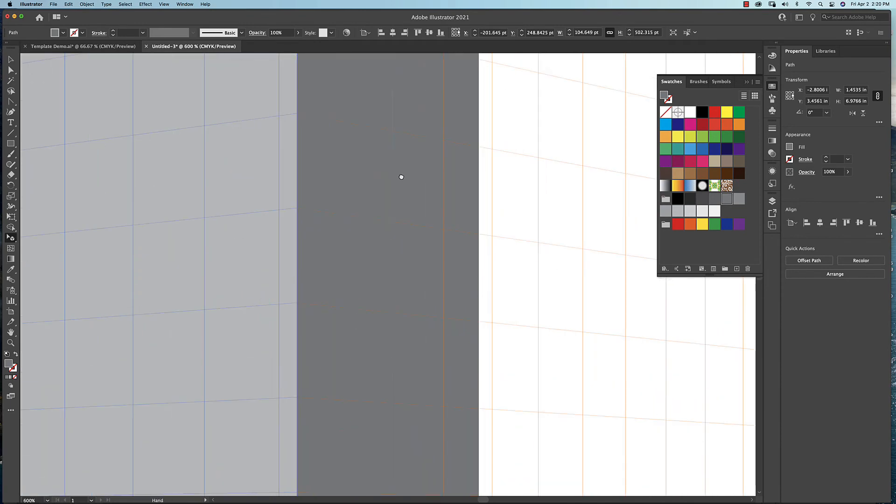
pyautogui.moveTo(400, 175); pyautogui.dragTo(422, 275)
pyautogui.press('super+plus')
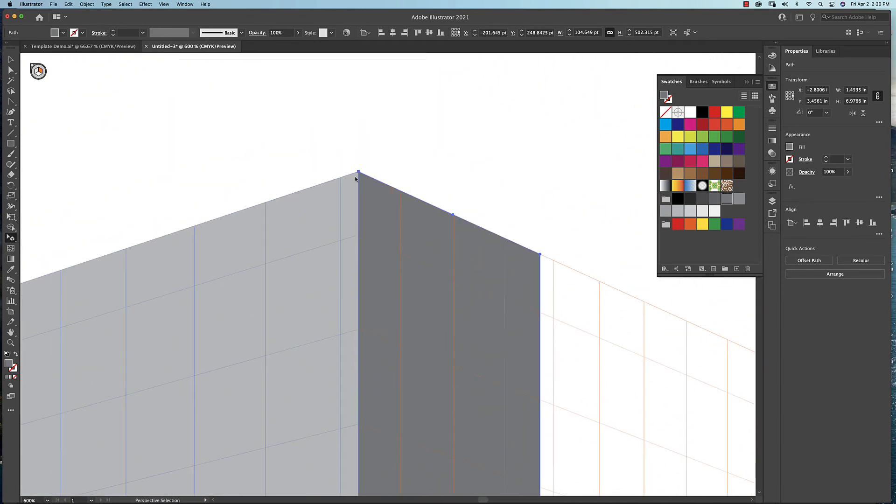
pyautogui.moveTo(407, 397); pyautogui.dragTo(432, 224)
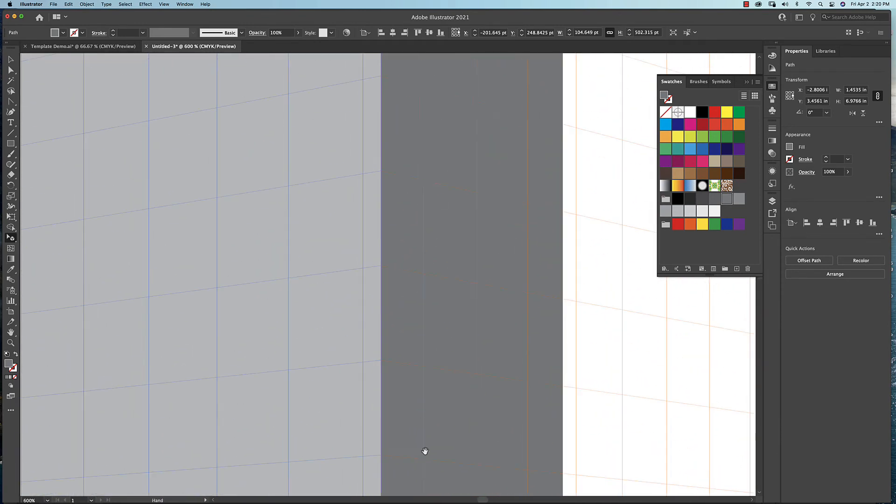
pyautogui.moveTo(424, 452); pyautogui.dragTo(418, 242)
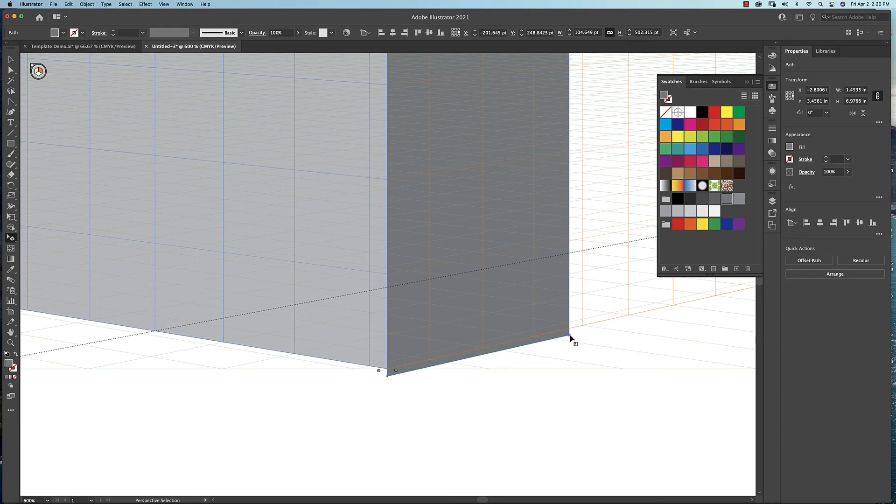
pyautogui.moveTo(568, 336)
pyautogui.mouseDown()
pyautogui.moveTo(573, 358)
pyautogui.moveTo(568, 352)
pyautogui.mouseUp()
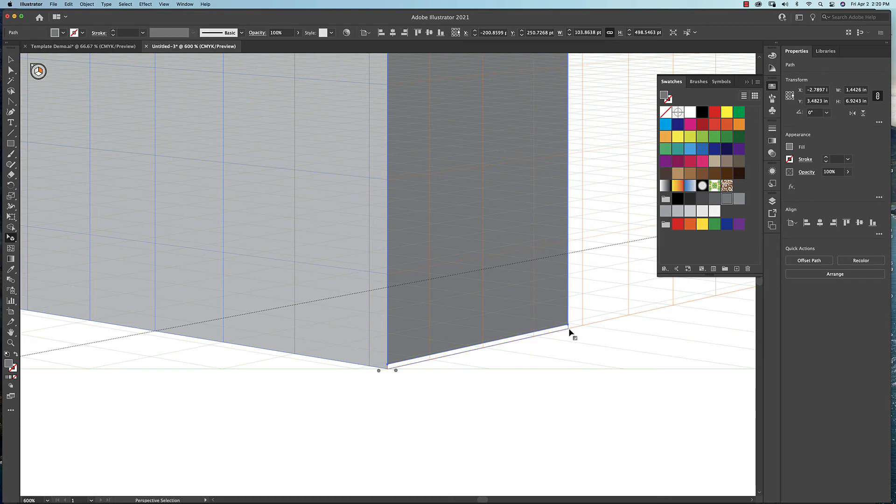
pyautogui.moveTo(570, 333); pyautogui.dragTo(570, 330)
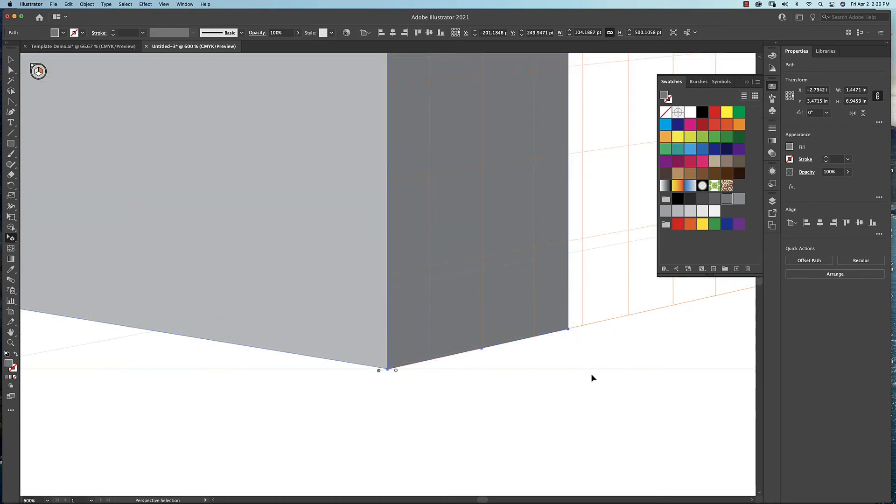
pyautogui.press('super+minus')
pyautogui.press('super+minus')
pyautogui.press('super+minus')
pyautogui.press('super+minus')
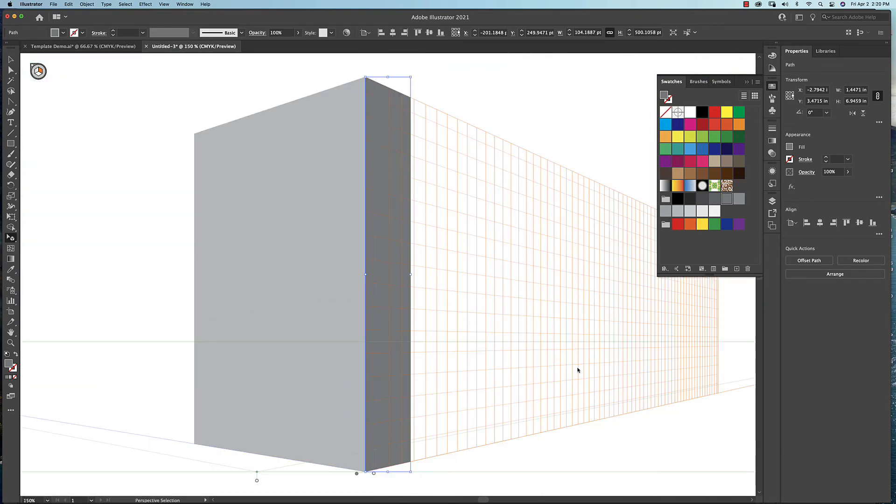
pyautogui.moveTo(456, 344); pyautogui.dragTo(526, 344)
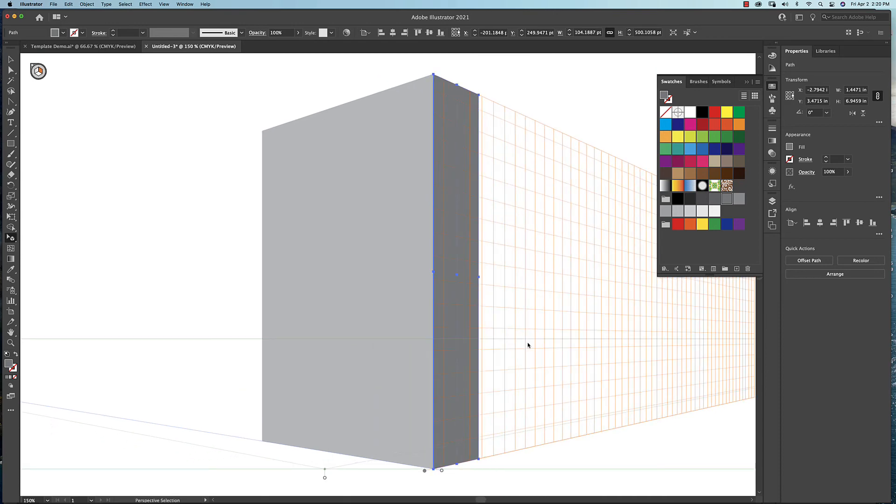
pyautogui.scroll(-5, 528, 345)
pyautogui.hscroll(2, 528, 345)
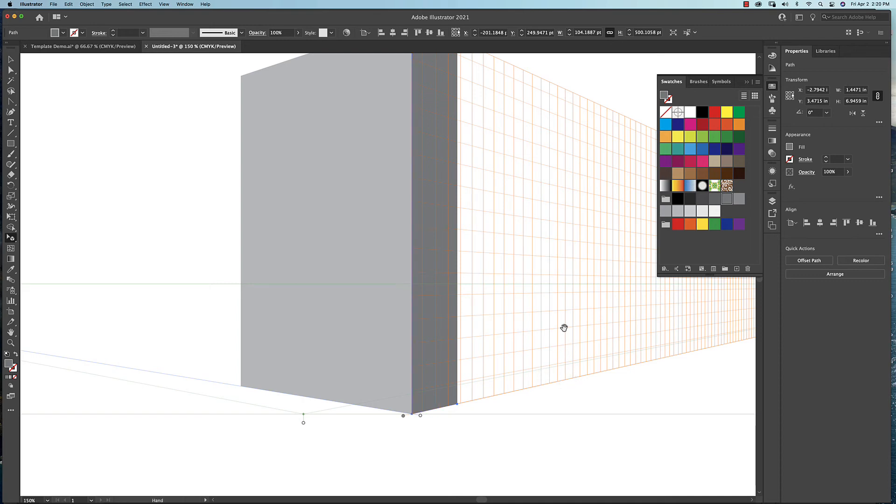
pyautogui.moveTo(563, 326); pyautogui.dragTo(558, 380)
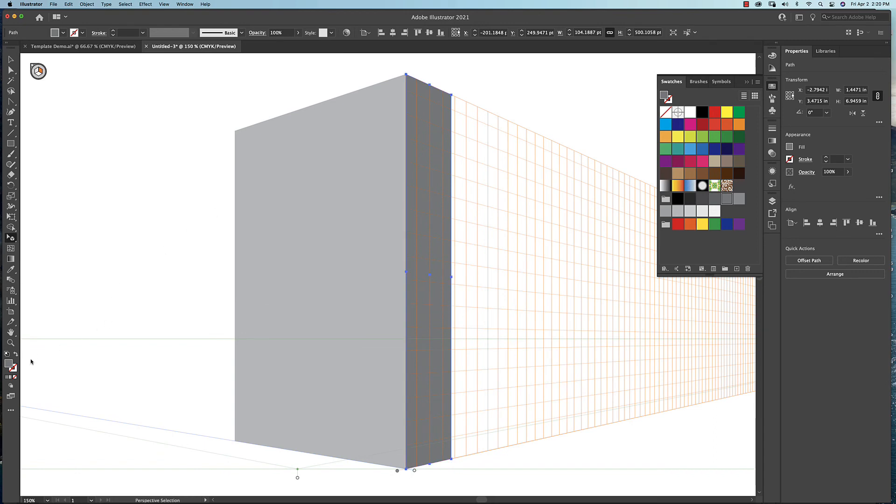
# Step: Make the ground plane active and draw a rectangle about 4.58 x 5.59 in on it from the front panel's outer bottom corner
pyautogui.click(39, 75)
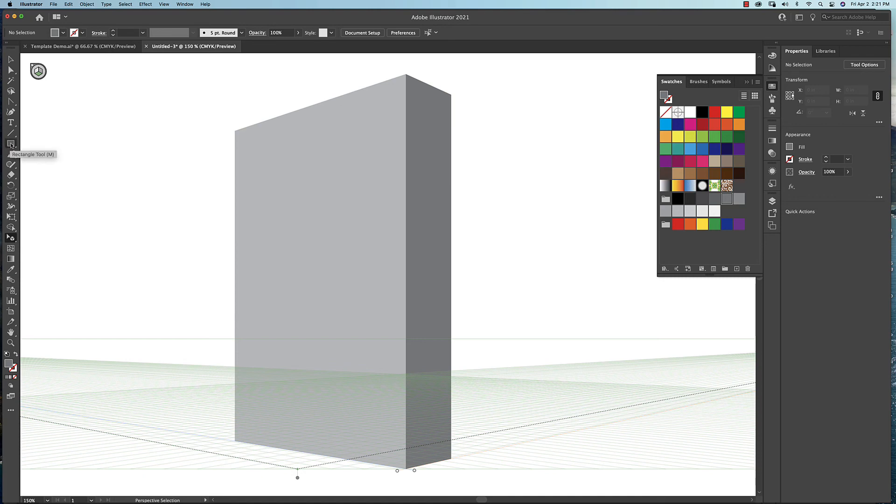
pyautogui.click(10, 144)
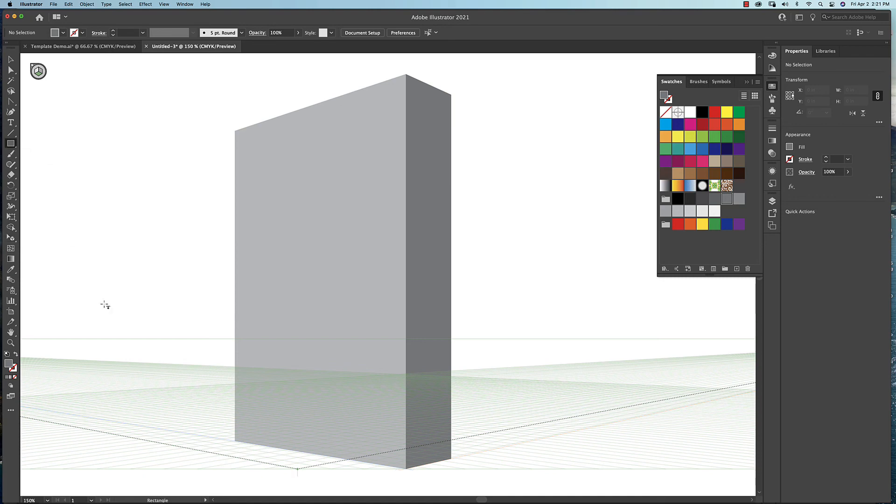
pyautogui.press('super+equal')
pyautogui.press('super+equal')
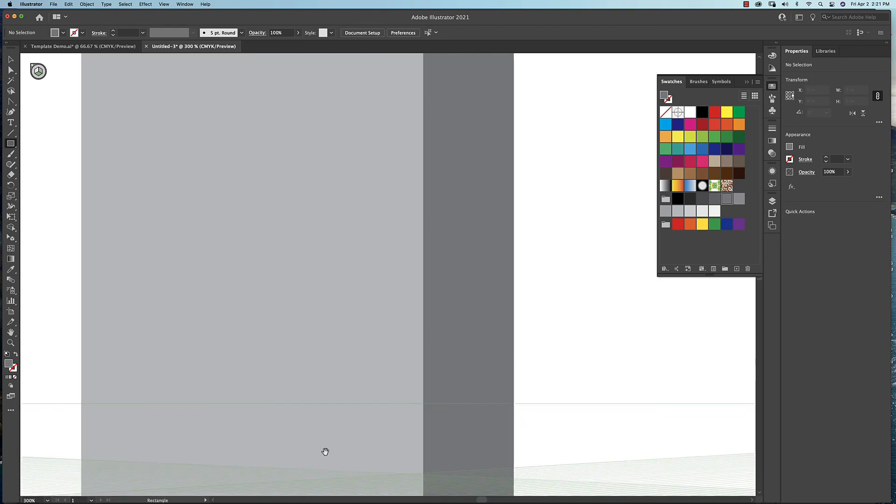
pyautogui.moveTo(324, 453); pyautogui.dragTo(354, 200)
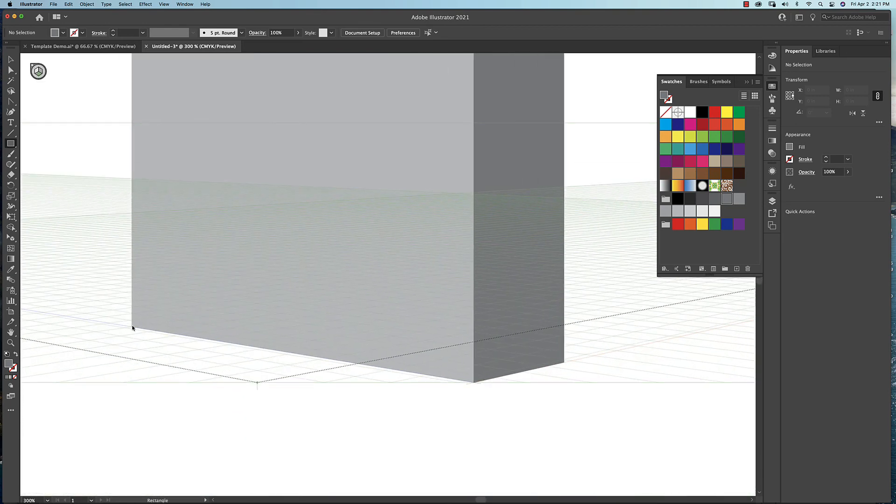
pyautogui.moveTo(132, 328)
pyautogui.mouseDown()
pyautogui.moveTo(199, 316)
pyautogui.moveTo(364, 344)
pyautogui.moveTo(750, 314)
pyautogui.mouseUp()
pyautogui.press('super+minus')
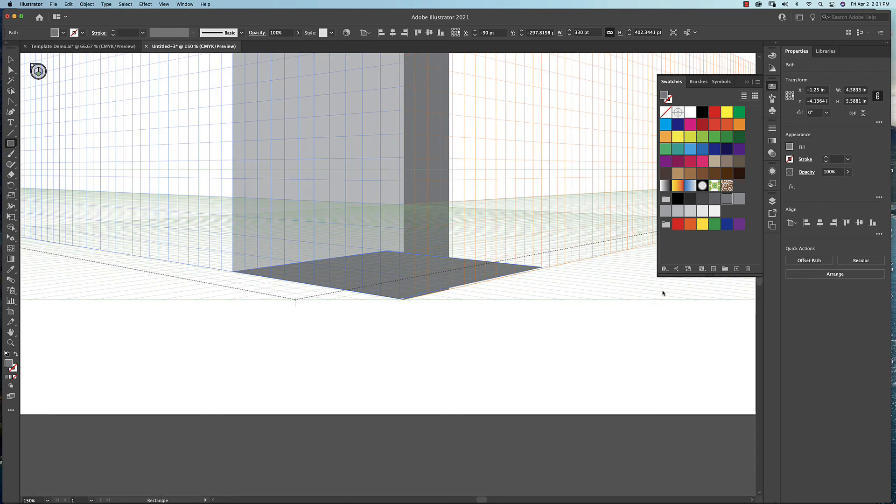
# Step: Fill the ground rectangle with black and stretch it along the right plane's base line to about 4.68 x 9.78 in
pyautogui.click(679, 200)
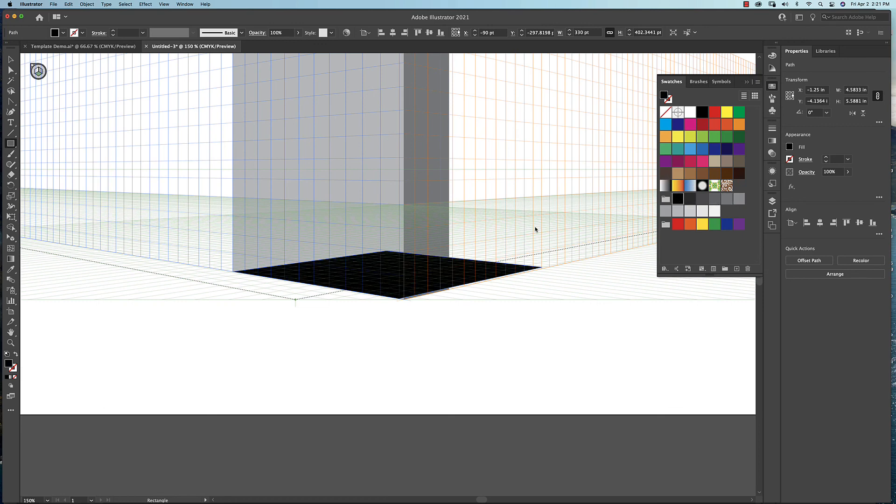
pyautogui.press('v')
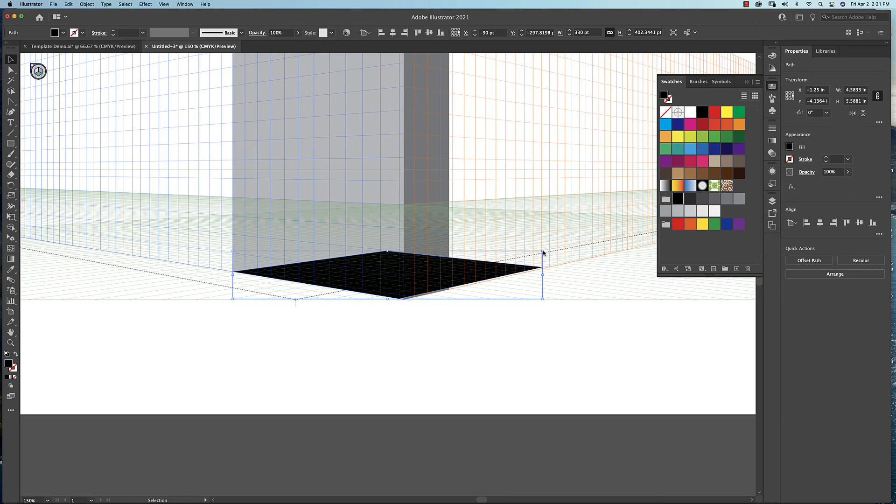
pyautogui.moveTo(543, 253); pyautogui.dragTo(615, 252)
pyautogui.click(12, 238)
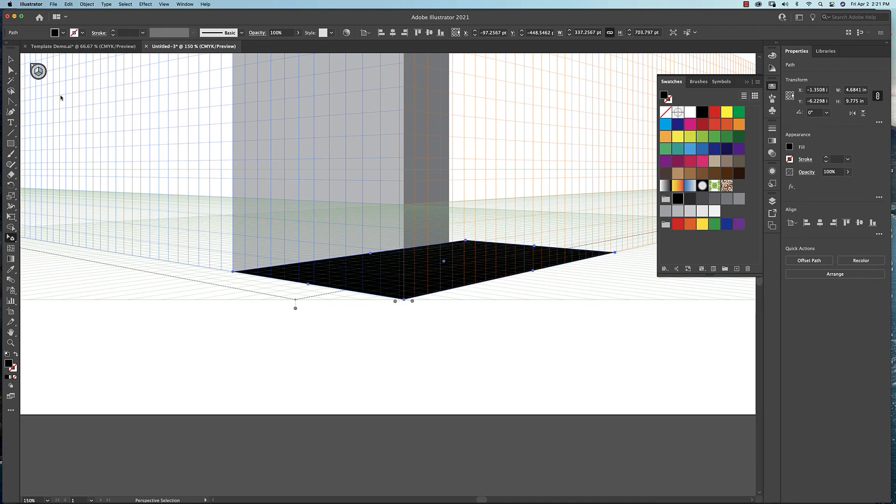
# Step: Send the black ground shape to the back, behind both box panels, and deselect it
pyautogui.click(10, 59)
pyautogui.scroll(5, 442, 295)
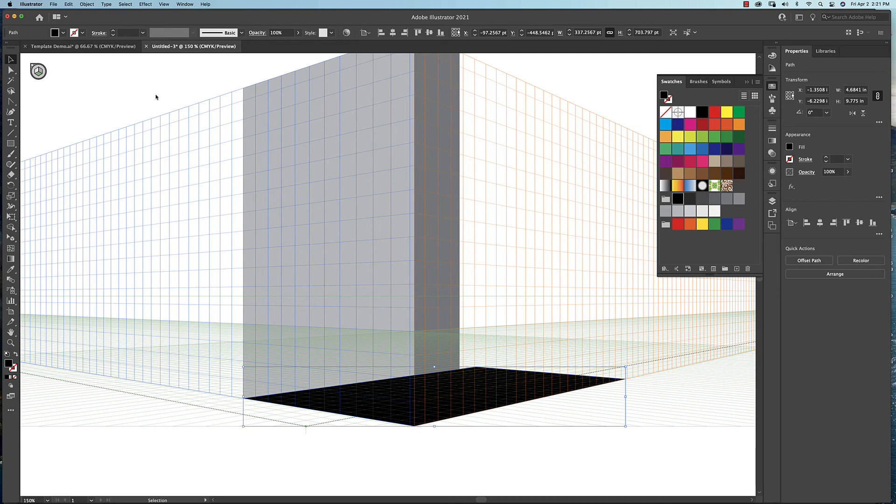
pyautogui.click(87, 5)
pyautogui.moveTo(112, 14)
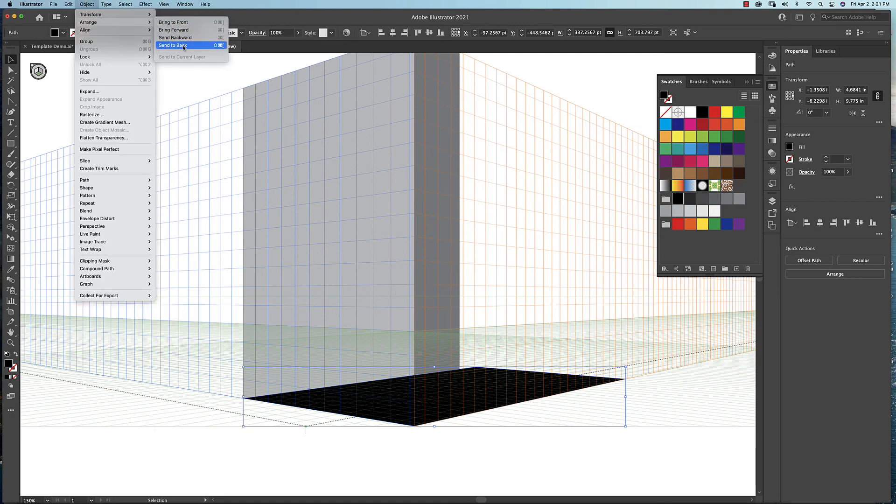
pyautogui.click(184, 46)
pyautogui.click(569, 450)
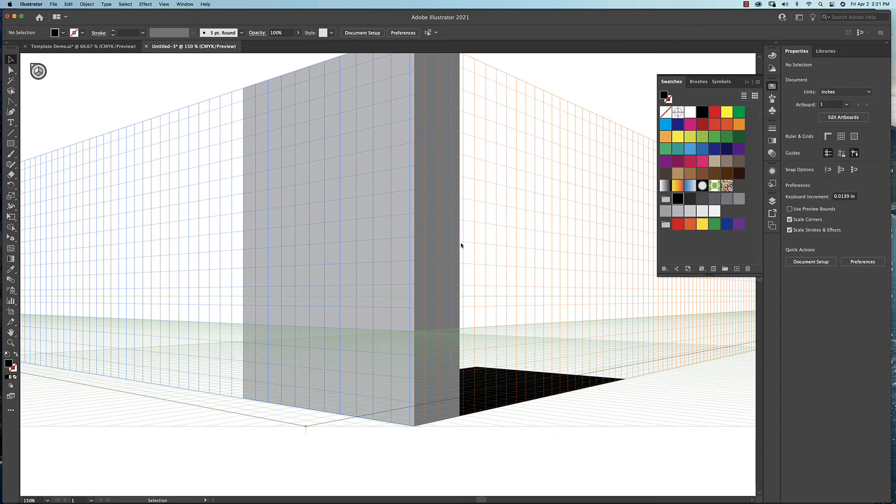
# Step: Hide the perspective grid so only the box and its shadow are shown
pyautogui.scroll(2, 528, 250)
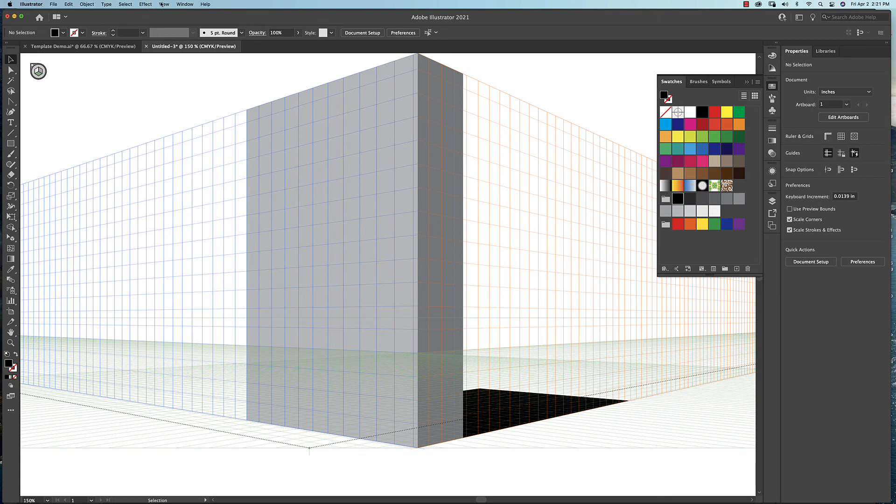
pyautogui.click(164, 4)
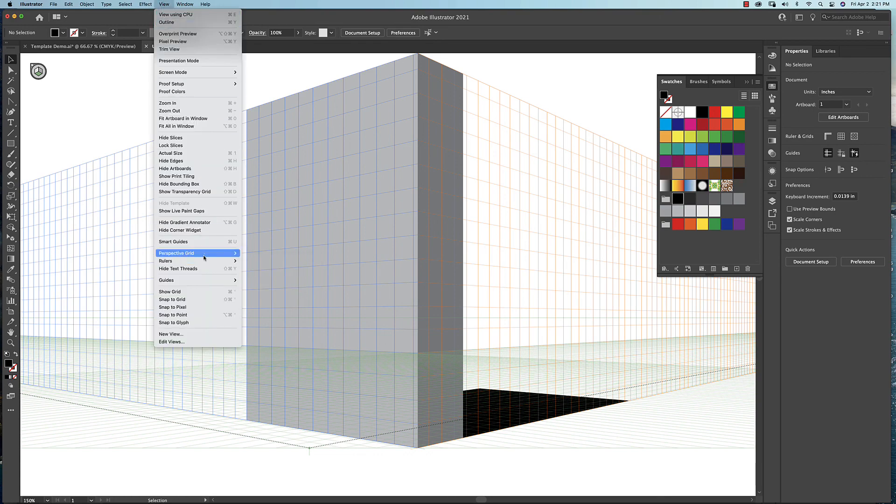
pyautogui.click(252, 255)
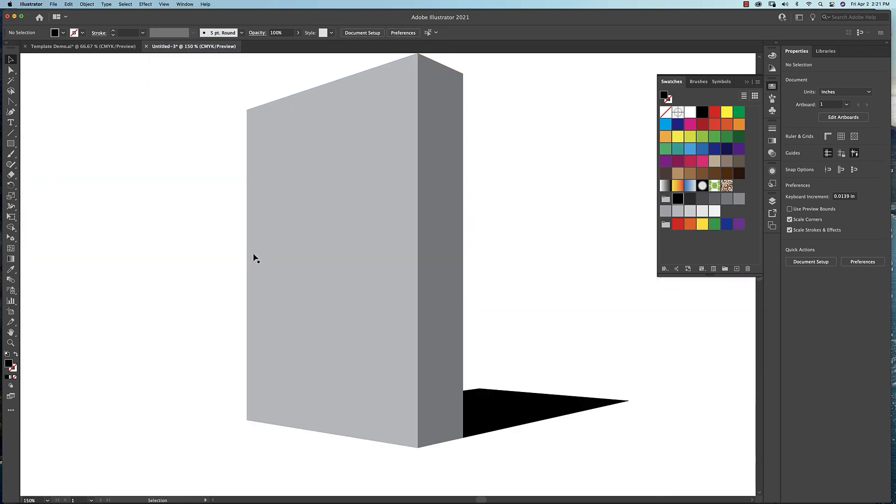
# Step: Save the document as "3D Box.ai" in the Desktop folder 01_FC_Spring_2021 > 148 > Demos, accepting the default Illustrator 2020 options
pyautogui.click(52, 4)
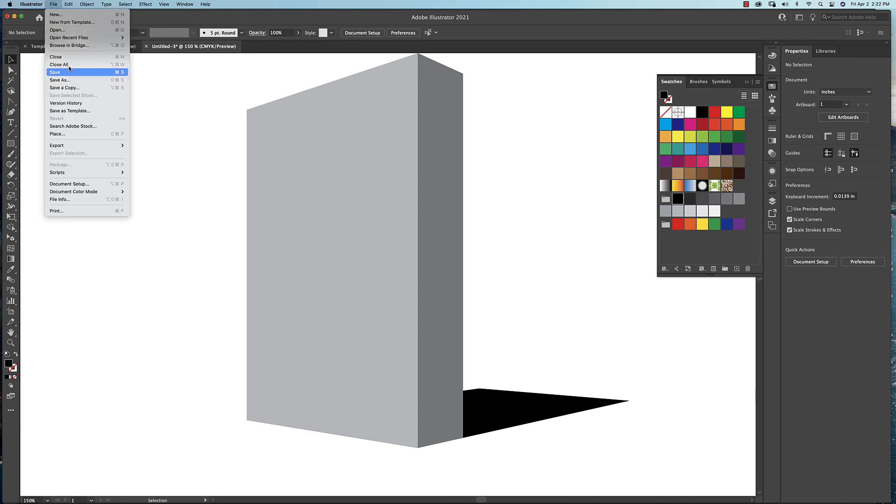
pyautogui.click(70, 81)
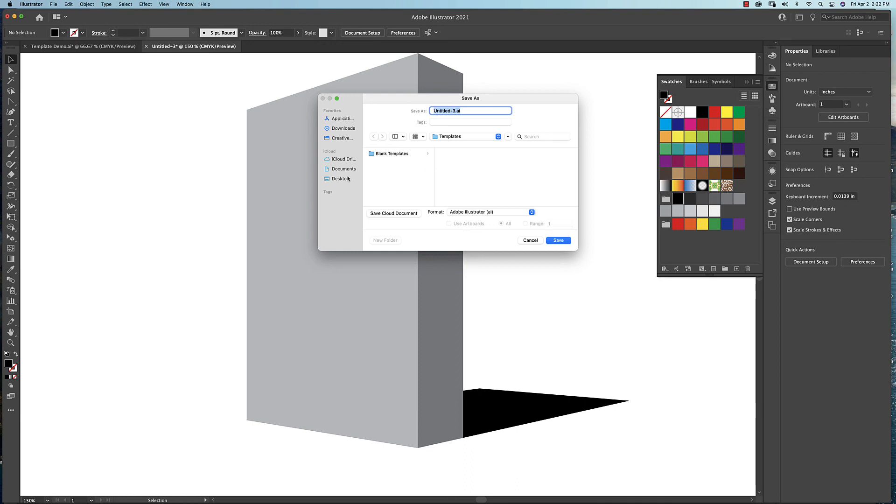
pyautogui.click(348, 179)
pyautogui.click(380, 155)
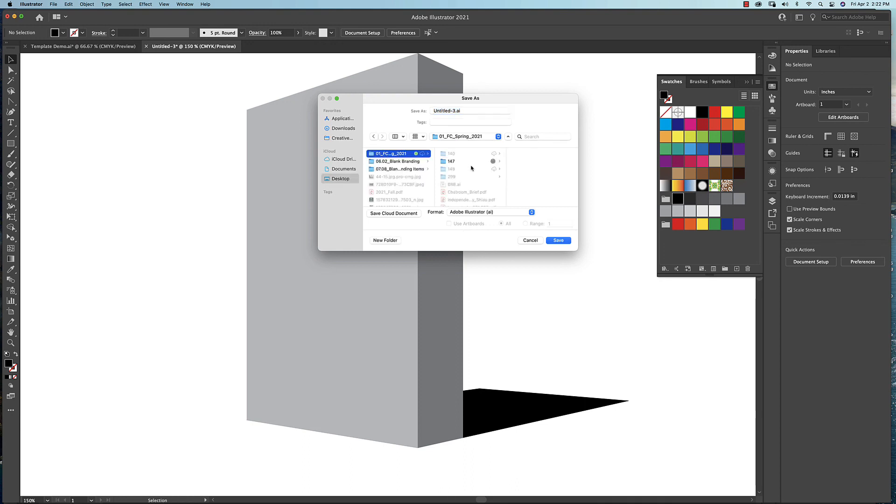
pyautogui.click(469, 168)
pyautogui.click(527, 177)
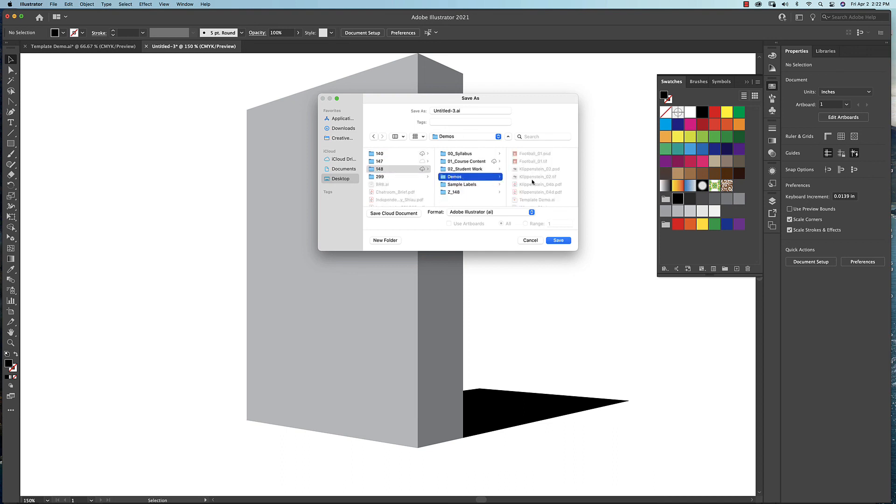
pyautogui.click(452, 111)
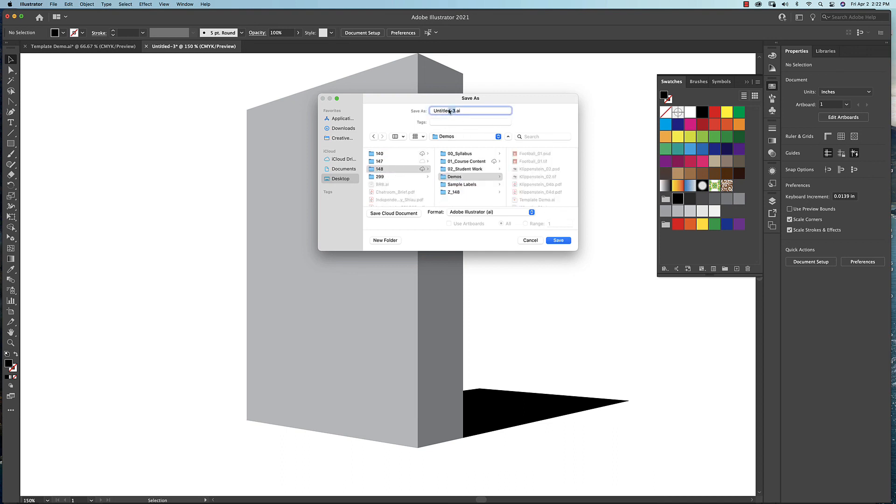
pyautogui.write('3')
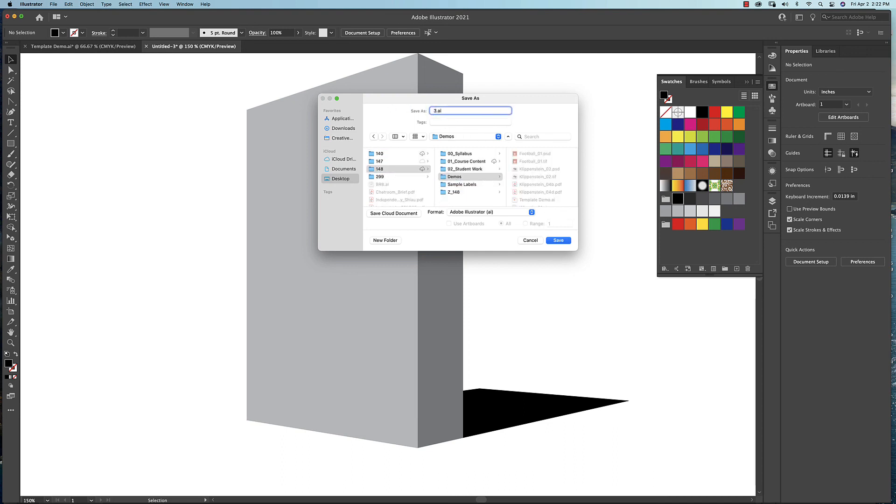
pyautogui.write('D Box')
pyautogui.click(560, 241)
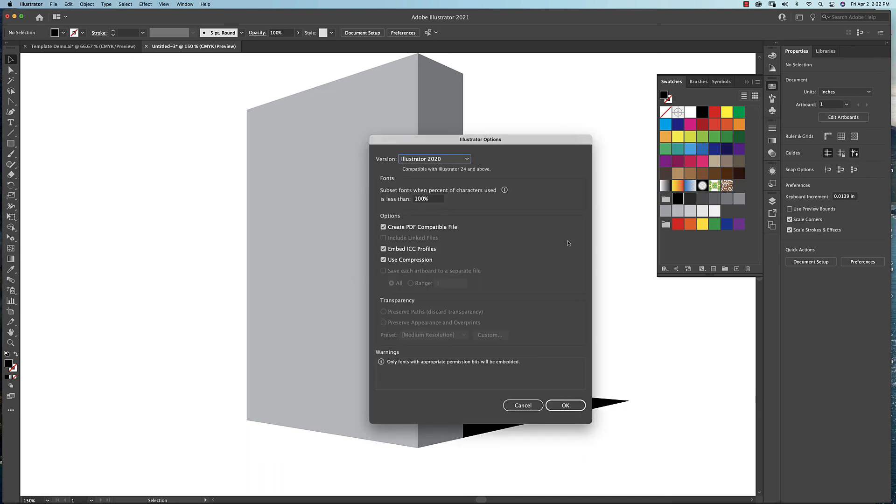
pyautogui.click(576, 406)
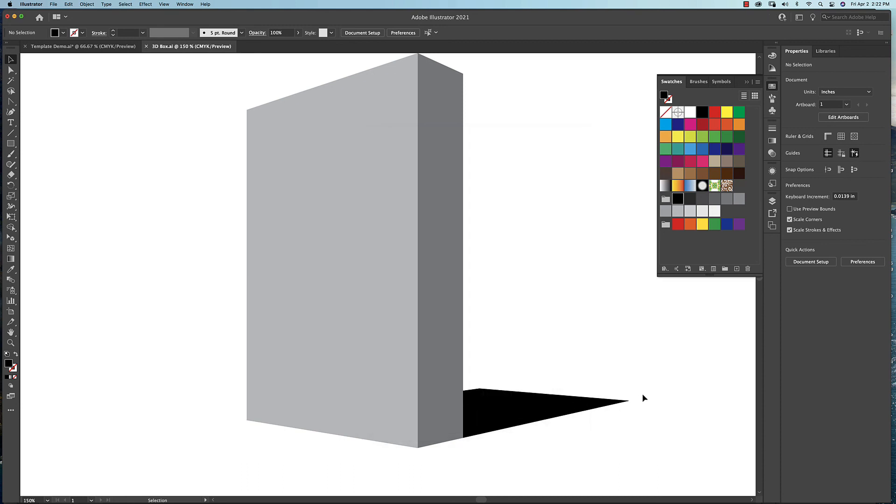